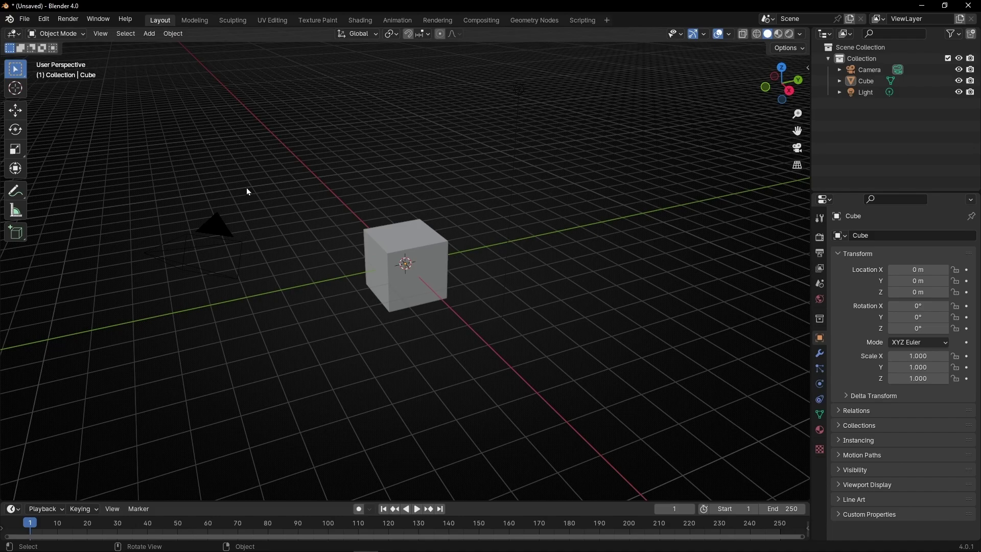
Step: Delete the camera, the light and the default cube, and switch the viewport to rendered shading
click(202, 243)
key(Delete)
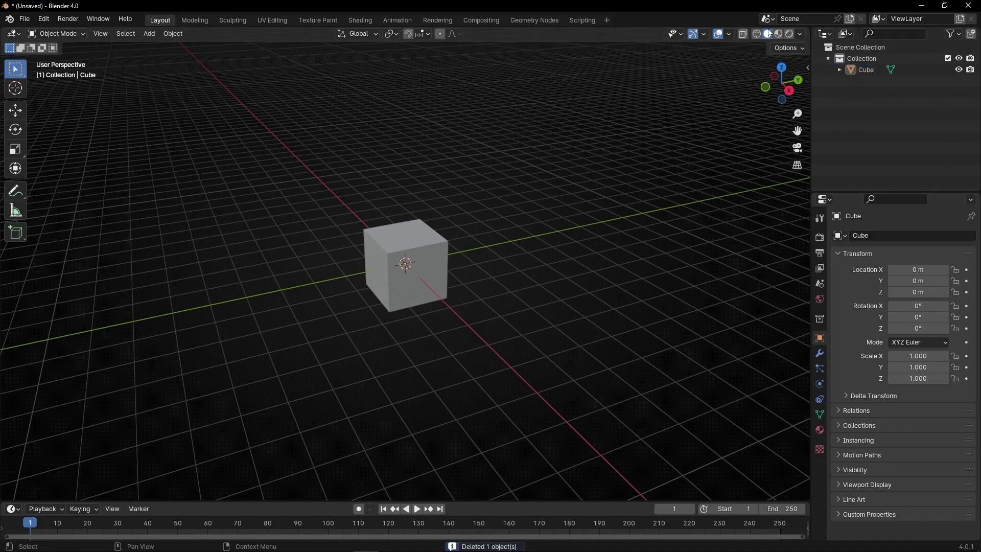
click(790, 35)
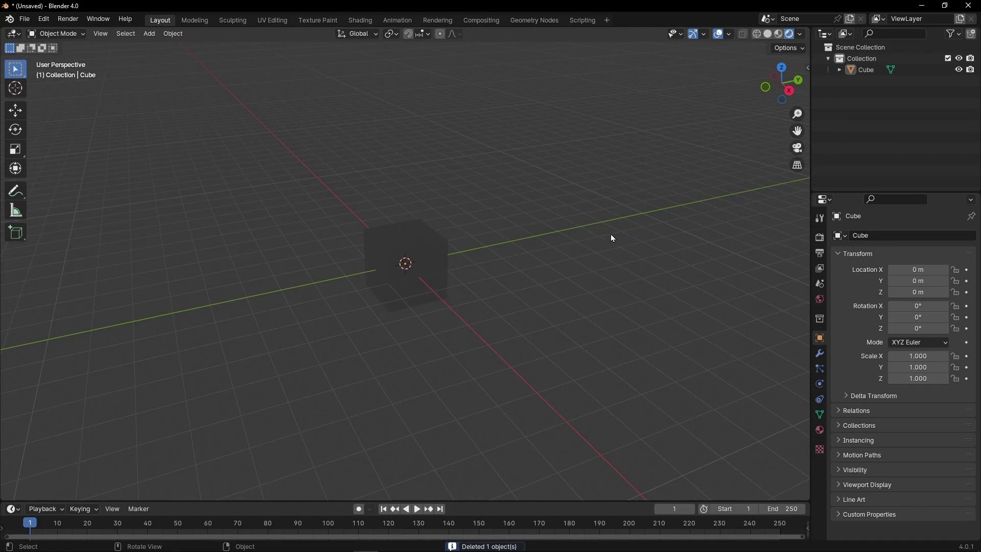
click(417, 262)
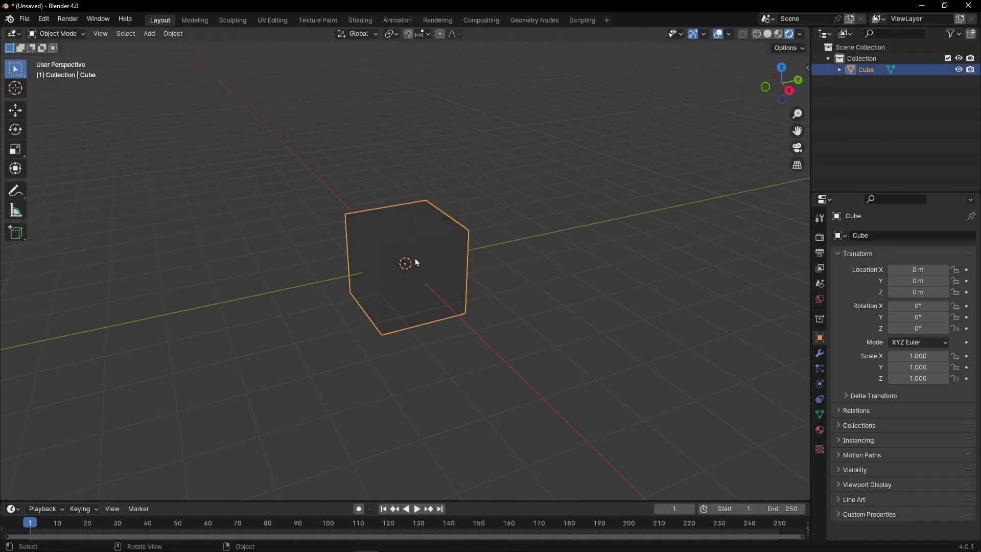
key(Delete)
Step: Add a UV sphere at the world origin and shade it smooth
click(143, 36)
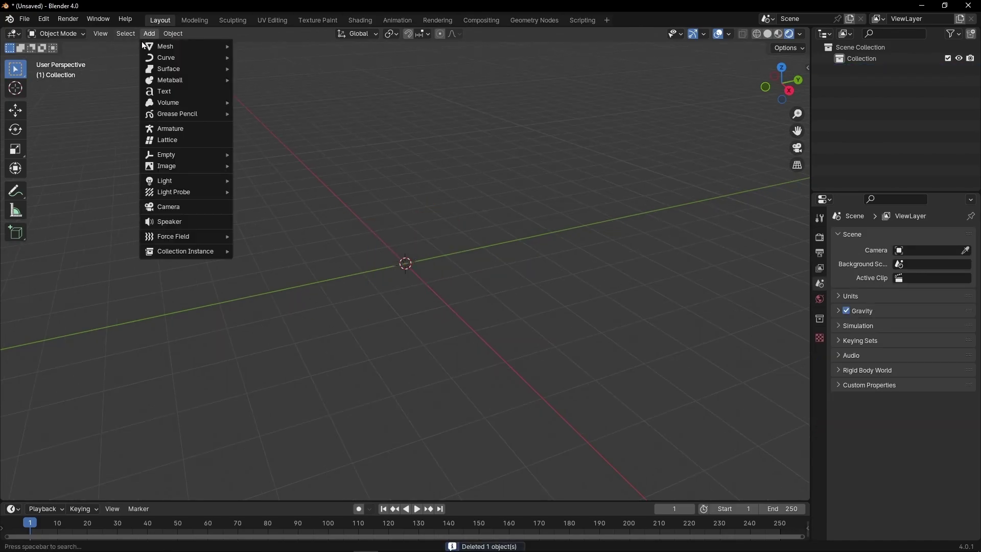
mouse_move(149, 46)
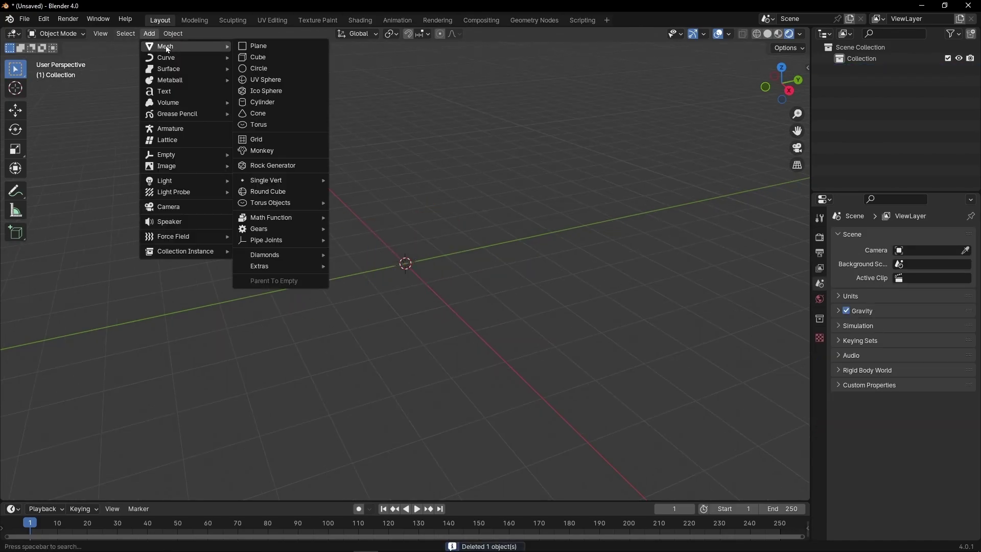
click(269, 80)
scroll(378, 279, up, 2)
right_click(400, 230)
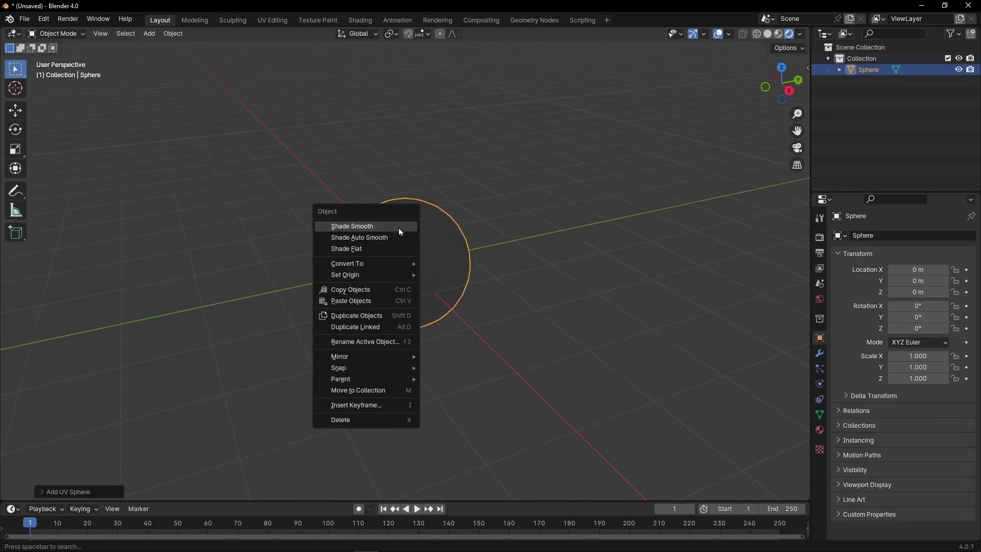
click(350, 232)
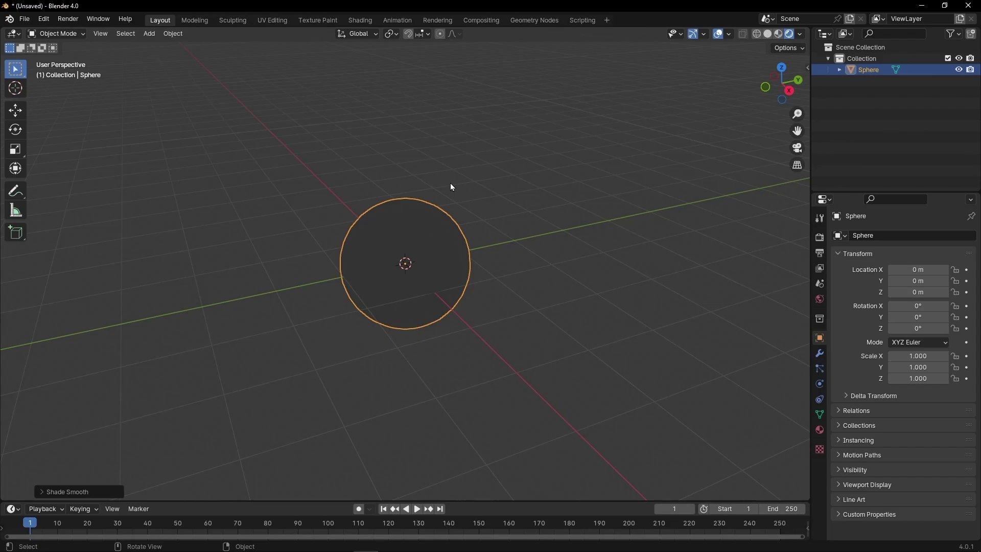
Step: Split the 3D viewport vertically and make the new area a Shader Editor showing the World nodes with its sidebar hidden
mouse_move(2, 28)
mouse_down()
mouse_move(285, 93)
mouse_move(565, 93)
mouse_move(422, 94)
mouse_up()
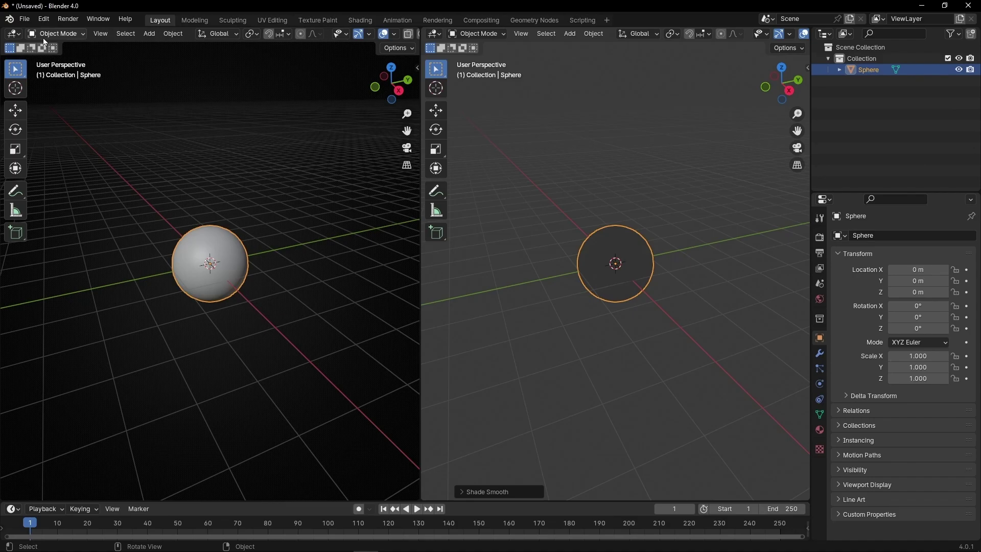
click(13, 34)
click(42, 137)
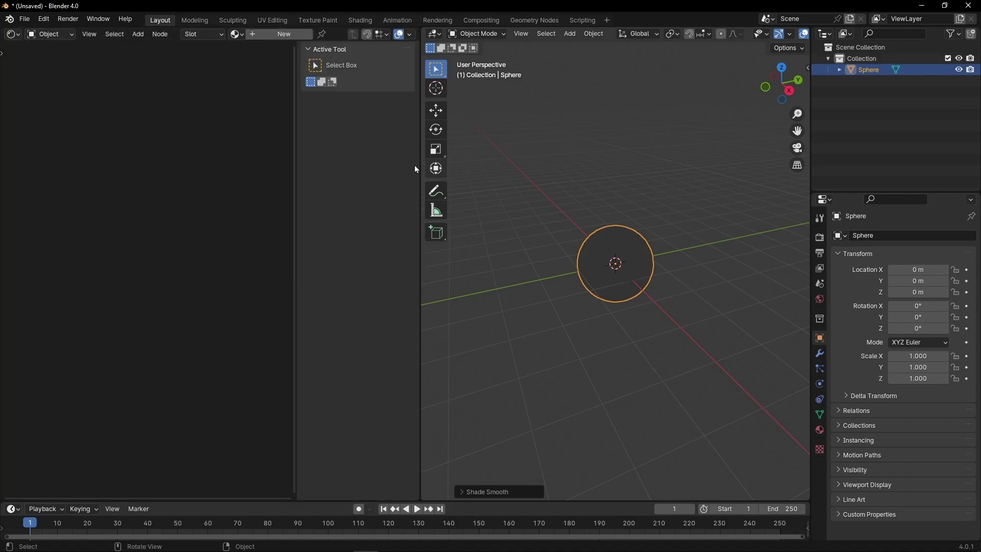
key(n)
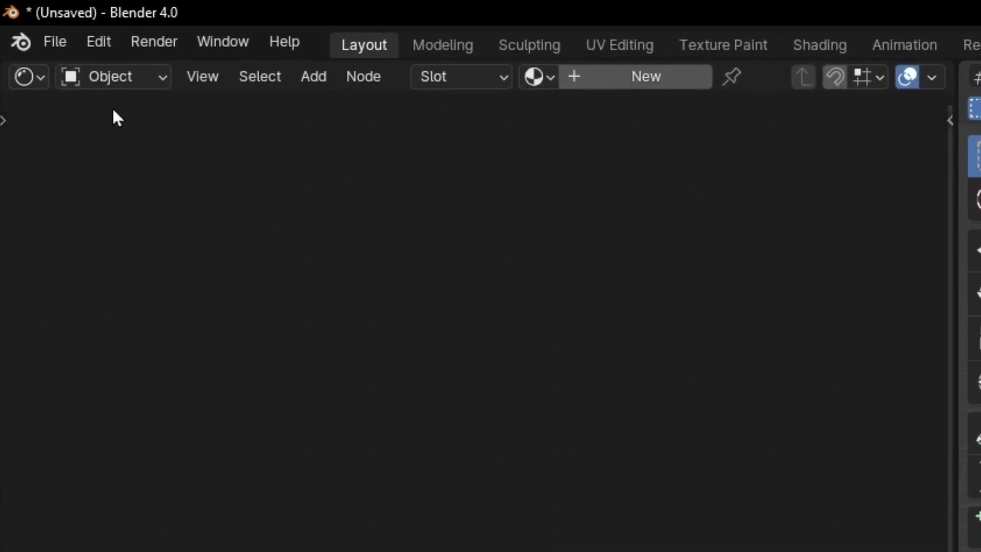
click(115, 77)
click(118, 167)
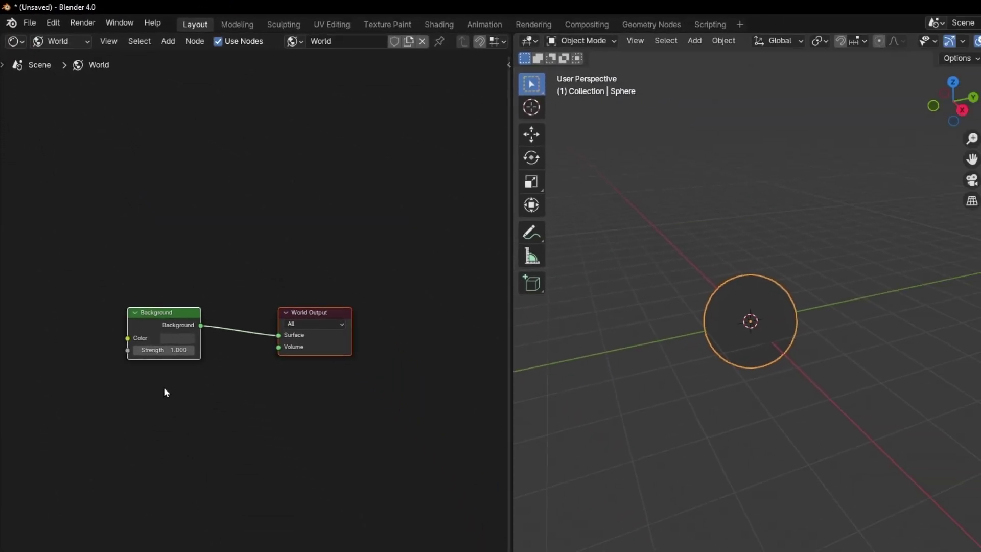
Step: Add an Environment Texture node connected to the Color input of the world's Background node
scroll(134, 321, up, 8)
middle_drag(134, 320, 209, 307)
click(173, 271)
drag(192, 291, 211, 357)
middle_drag(90, 166, 256, 153)
middle_drag(144, 206, 155, 203)
drag(259, 259, 144, 227)
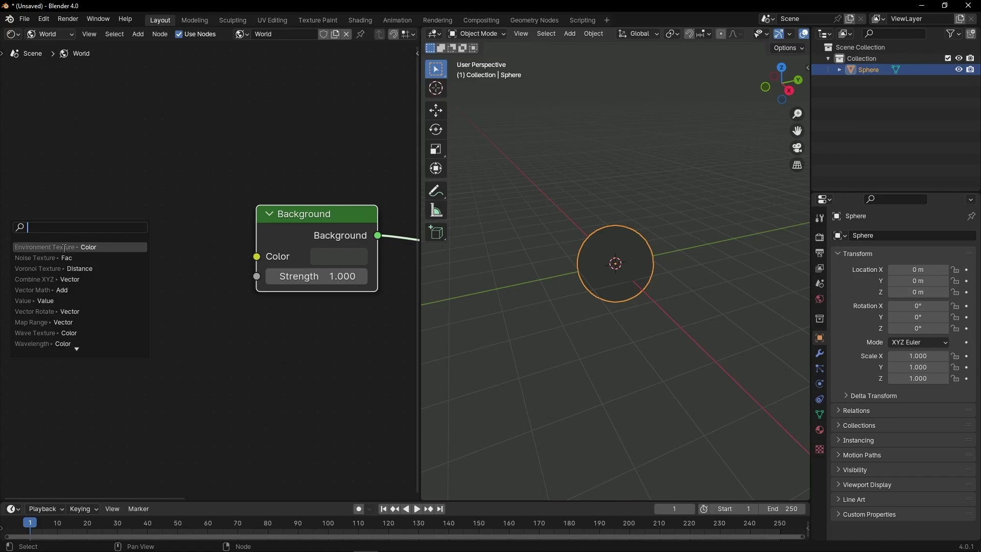
click(64, 248)
click(154, 241)
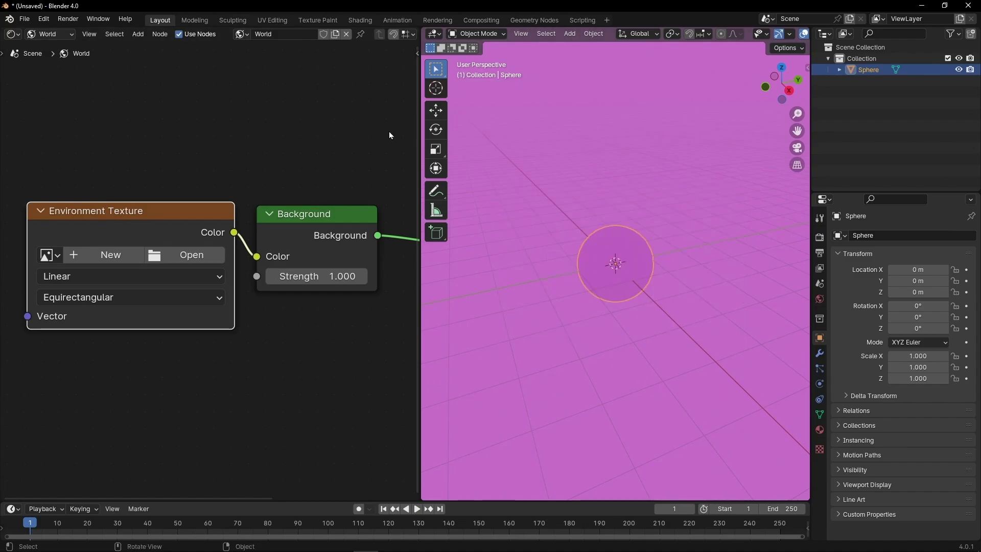
Step: Switch to the browser and open Poly Haven's Symmetrical Garden 02 HDRI with its preview on the test spheres
key(alt+Tab)
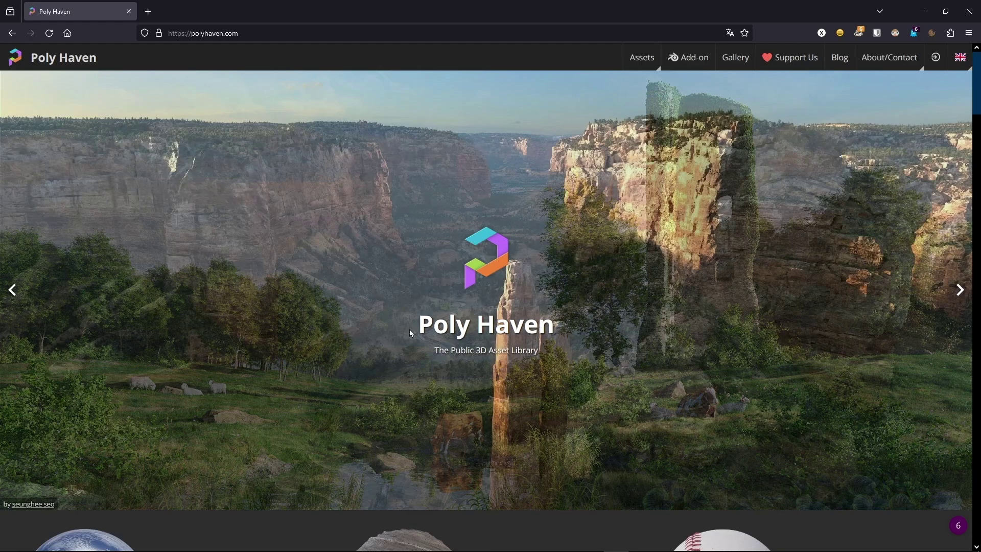
scroll(410, 332, down, 2)
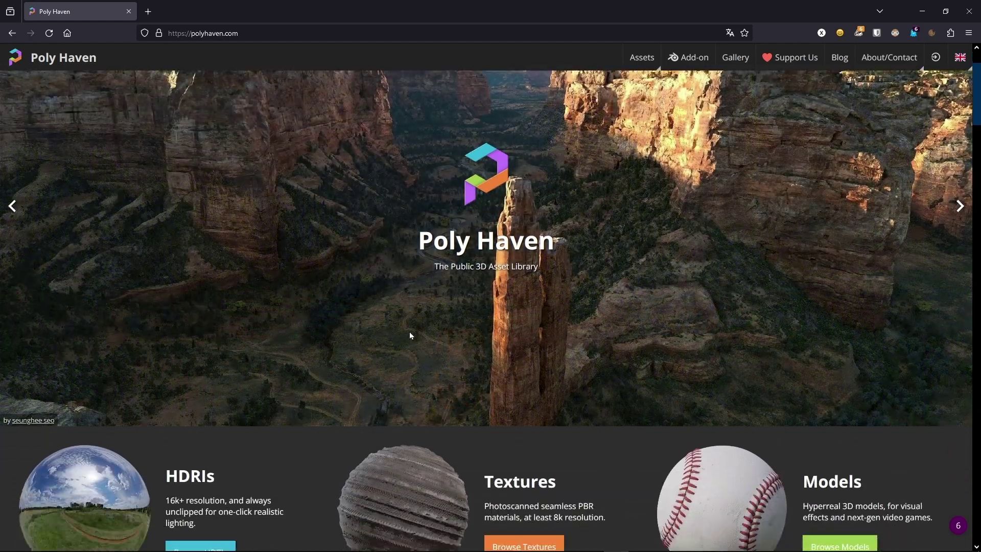
scroll(411, 336, down, 3)
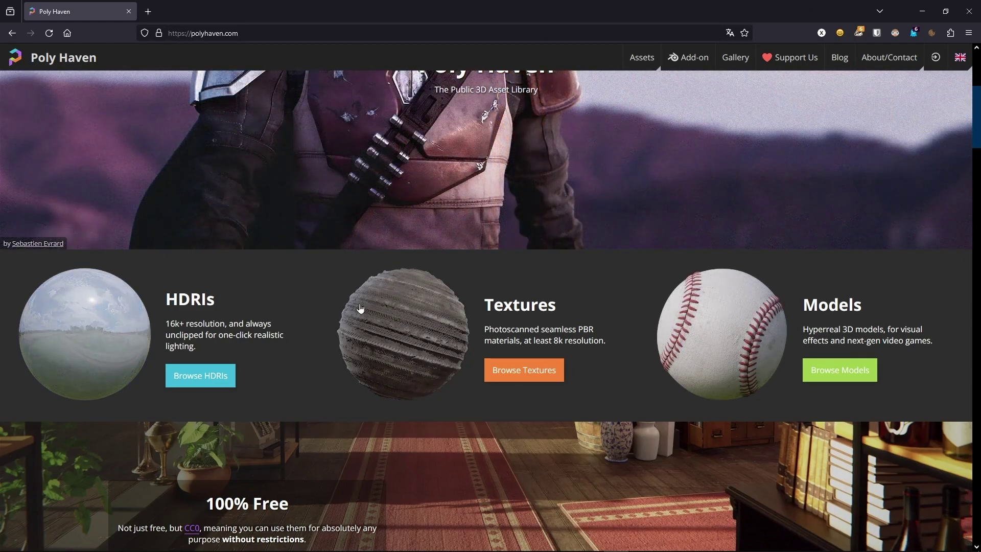
click(87, 332)
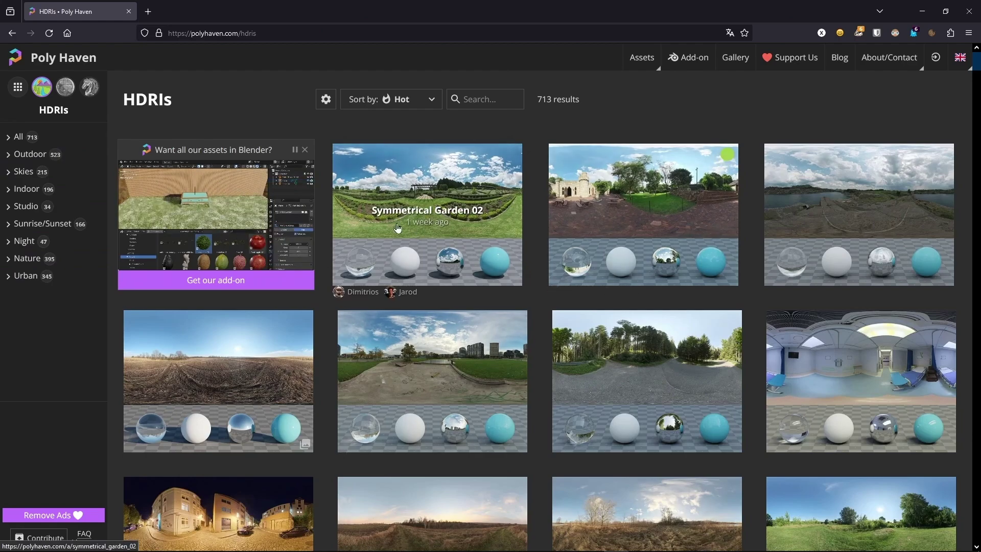
click(450, 193)
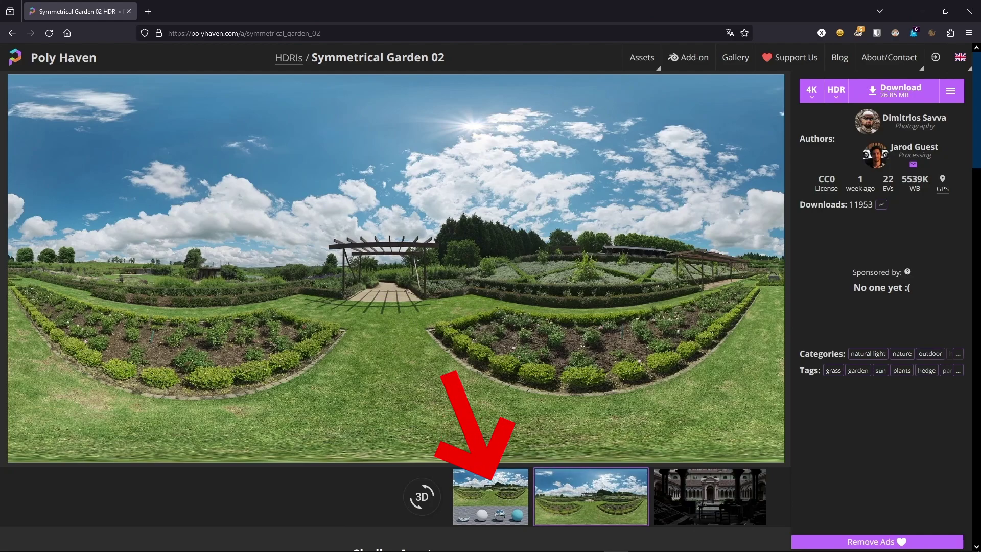
click(489, 503)
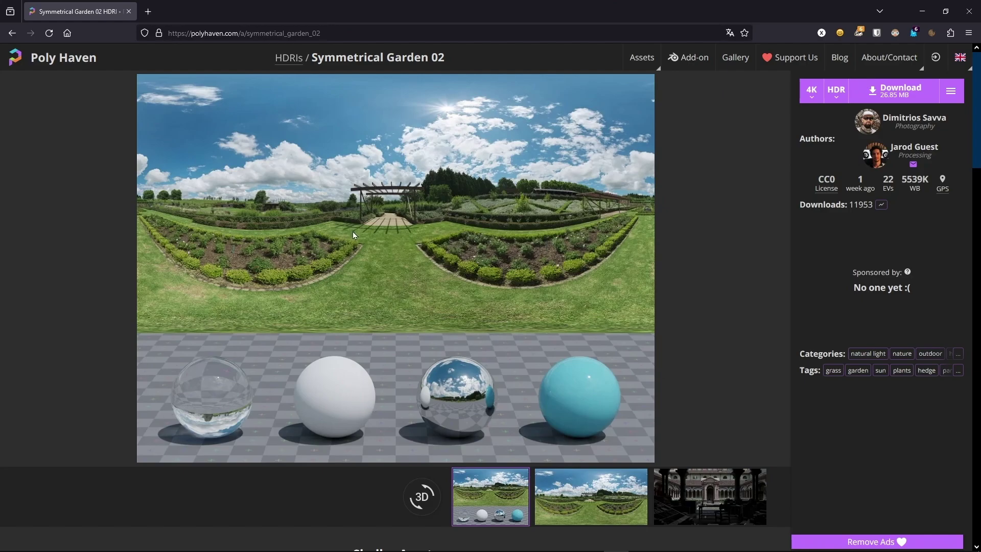
Step: Download the Symmetrical Garden 02 HDRI in HDR format at 4K resolution
click(831, 90)
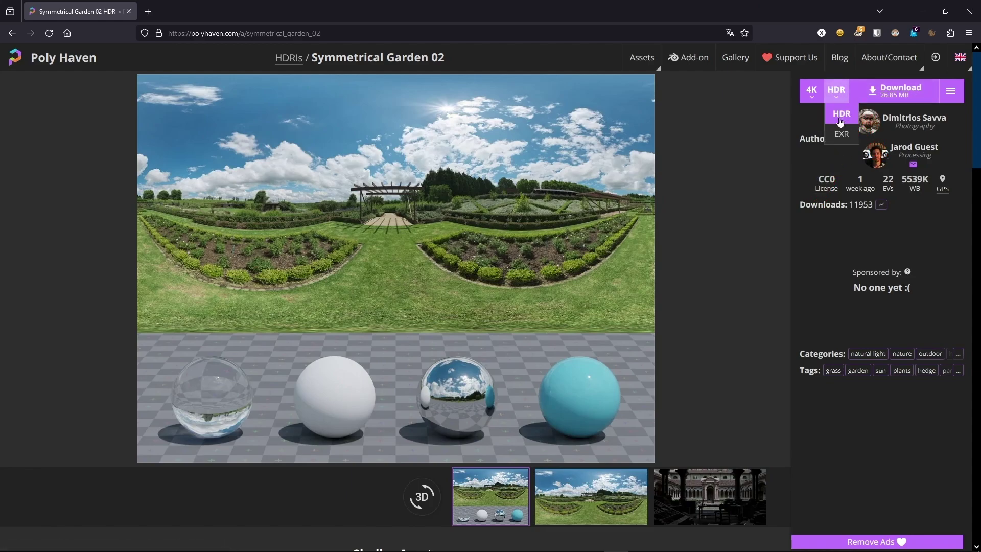
click(812, 96)
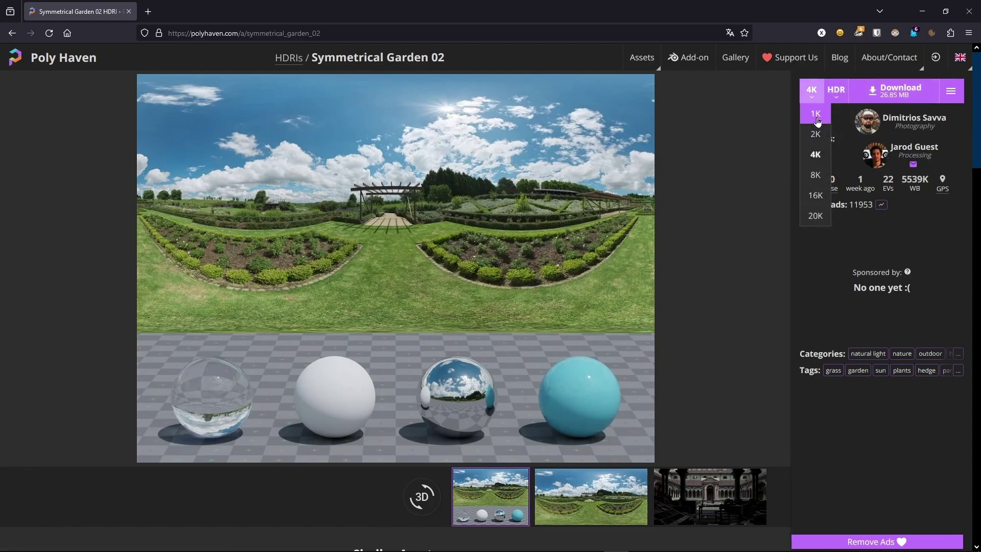
click(816, 174)
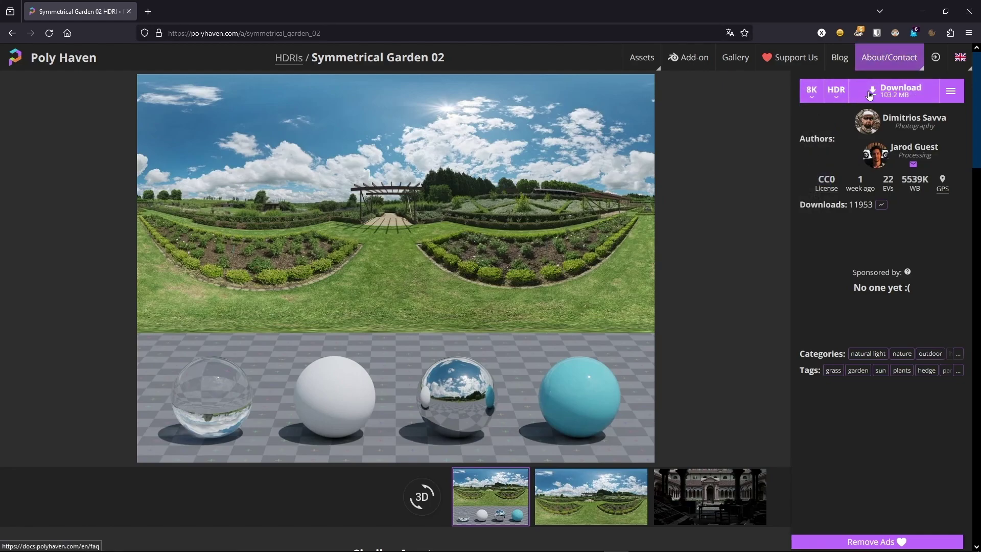
click(812, 91)
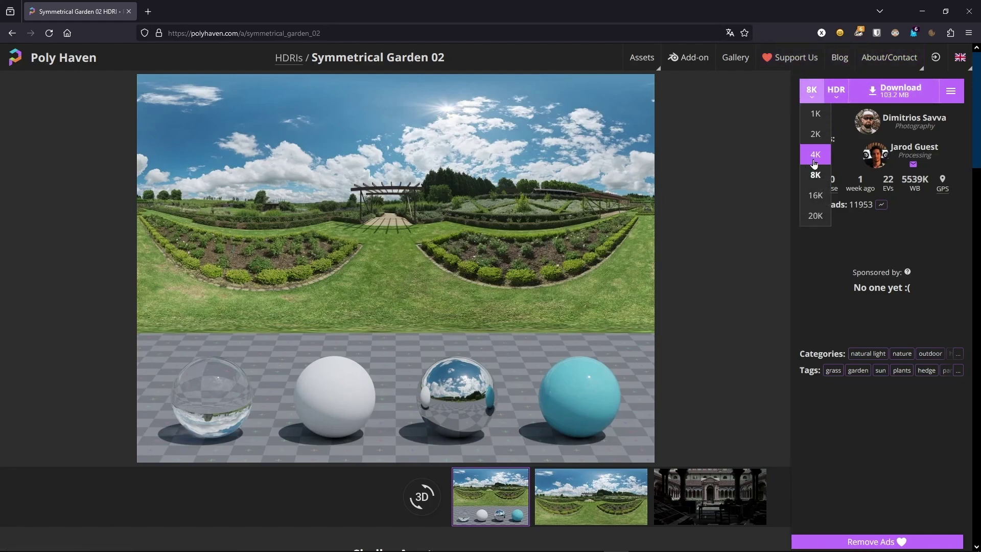
click(815, 155)
click(890, 94)
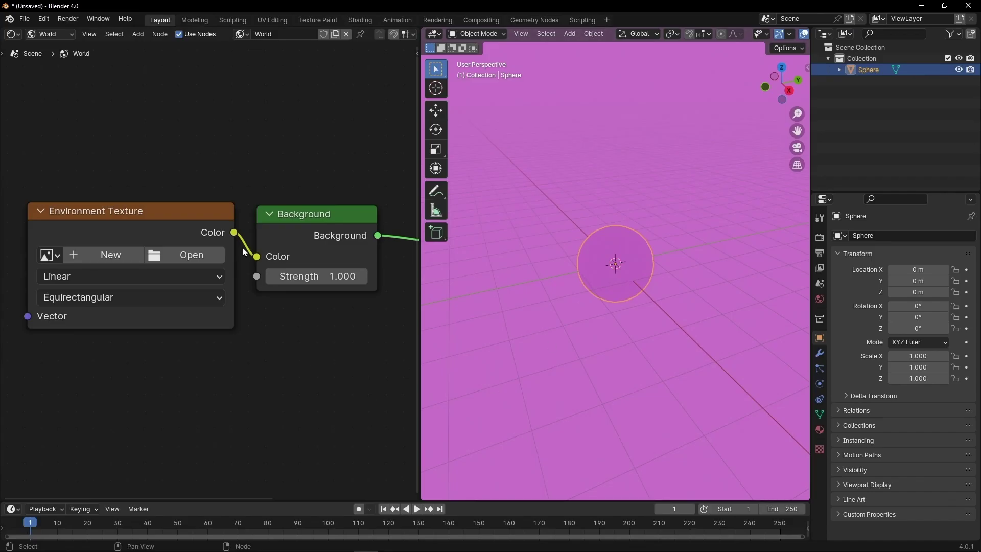
Step: In Blender, load symmetrical_garden_02_4k.hdr into the Environment Texture node
middle_drag(324, 260, 408, 257)
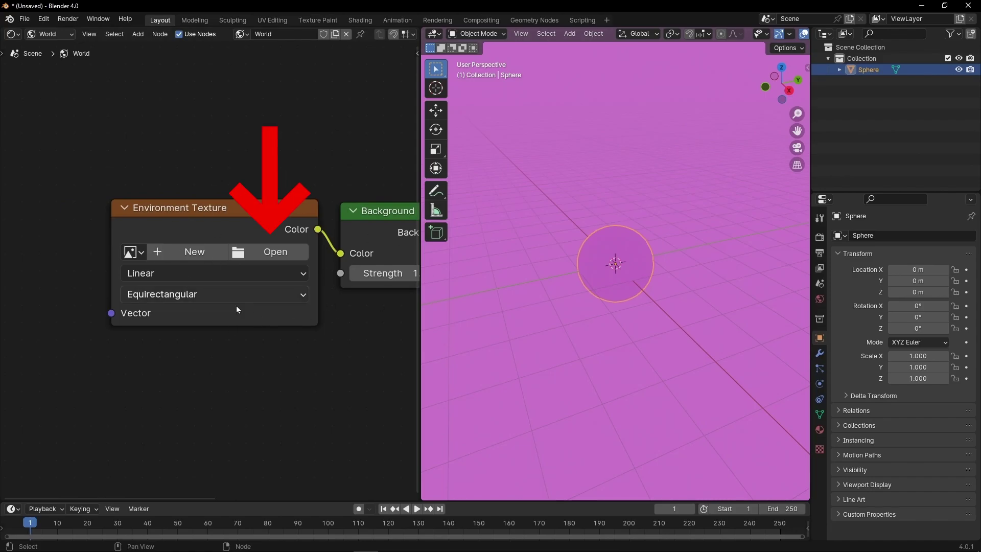
click(285, 261)
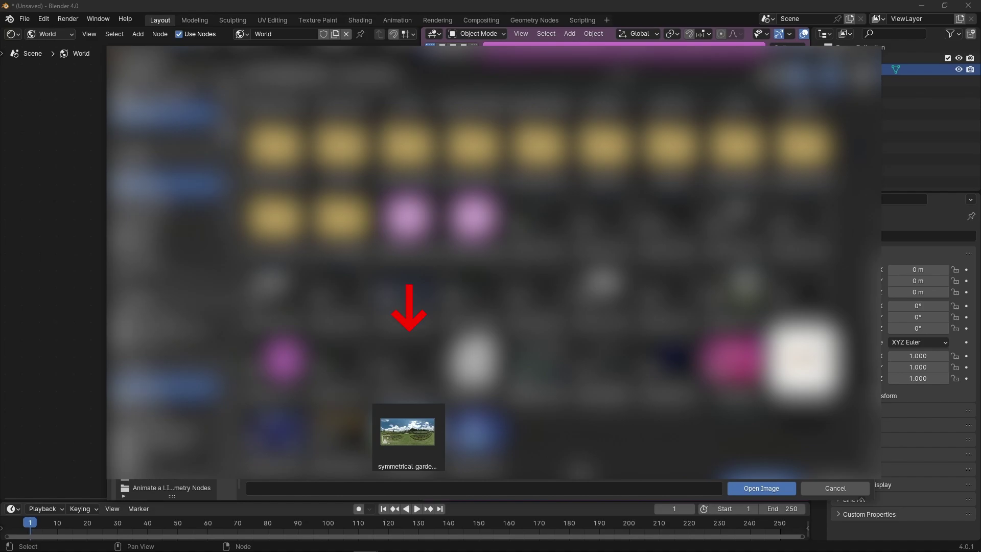
click(408, 435)
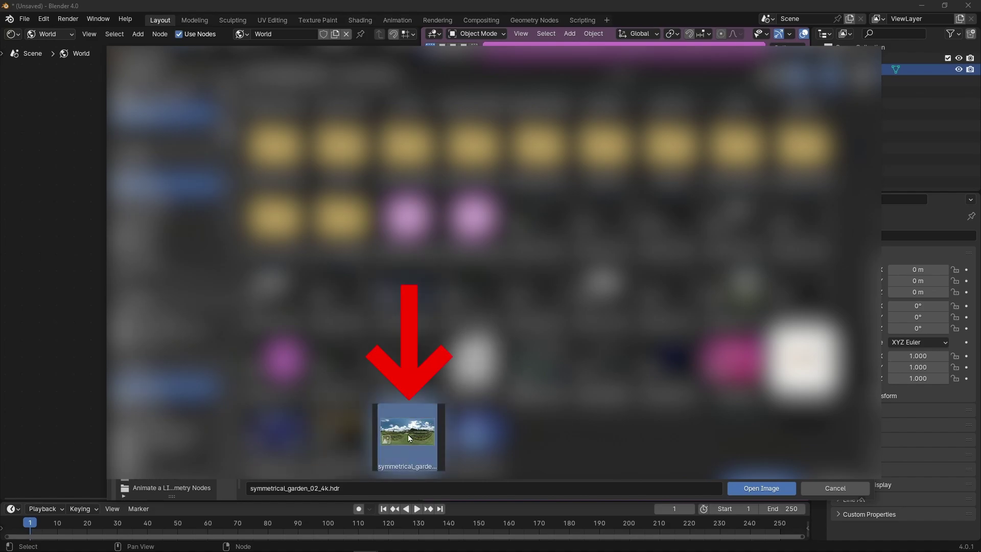
click(750, 488)
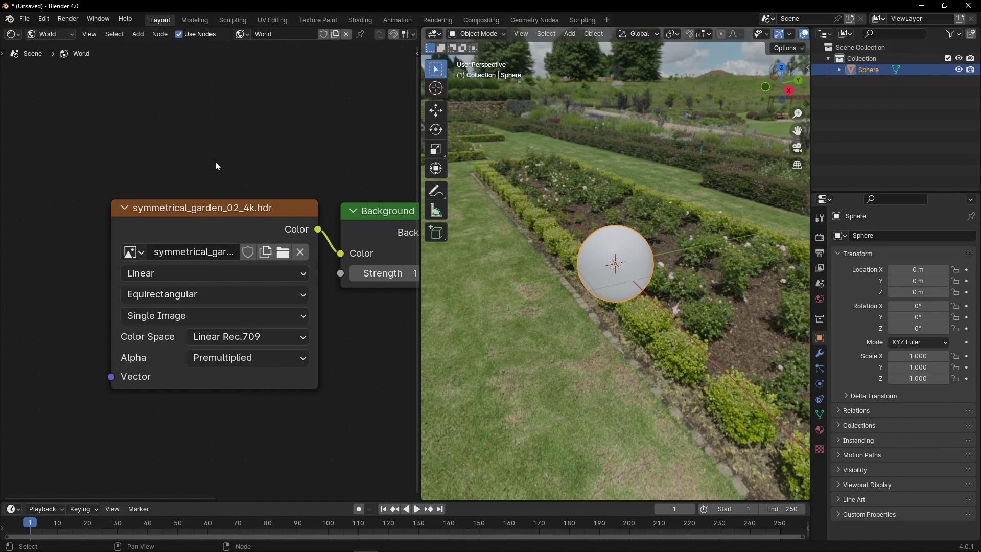
Step: Examine the HDRI surroundings and the sphere's lighting from several angles in a maximized viewport, then restore the layout
scroll(569, 254, down, 3)
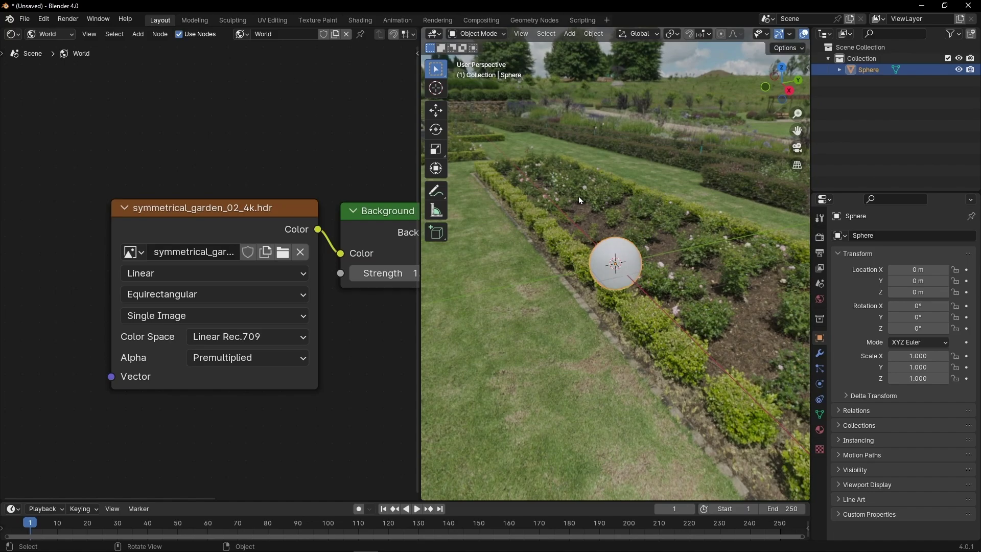
key(ctrl+space)
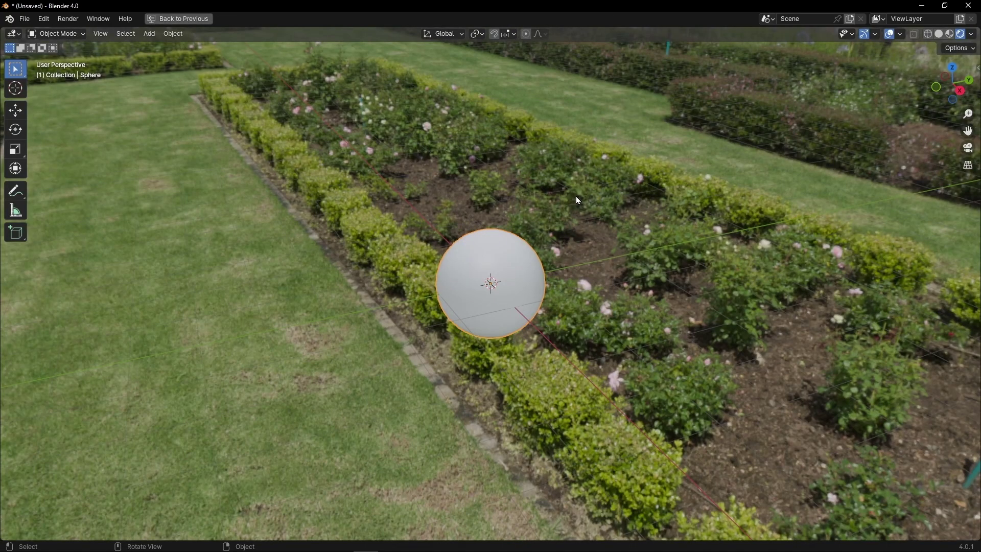
middle_drag(428, 234, 422, 311)
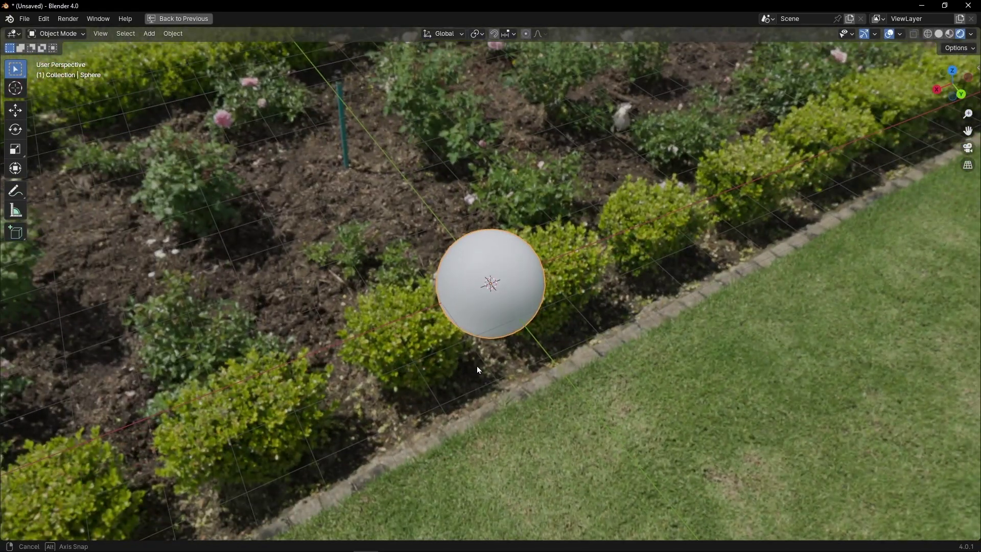
middle_drag(478, 369, 471, 239)
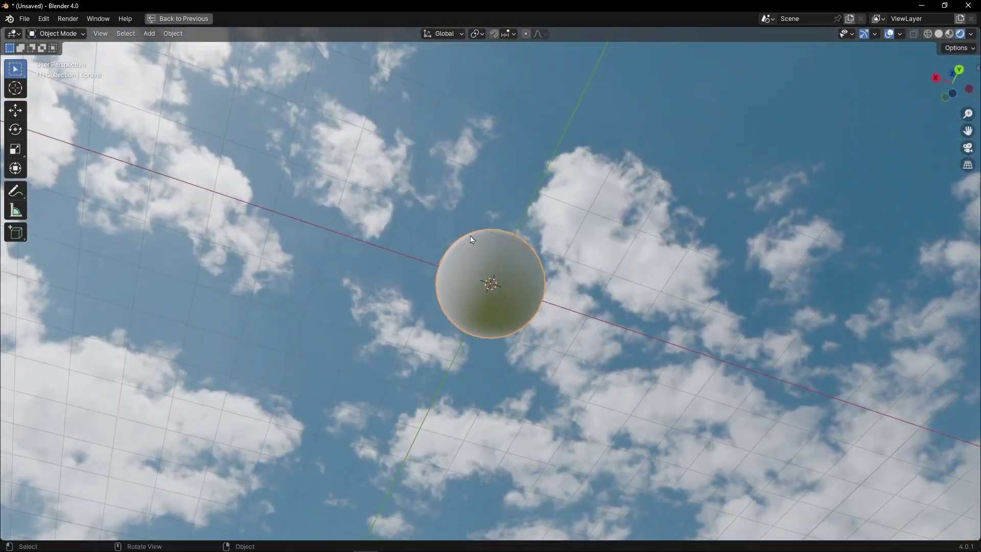
middle_drag(492, 295, 436, 367)
key(ctrl+space)
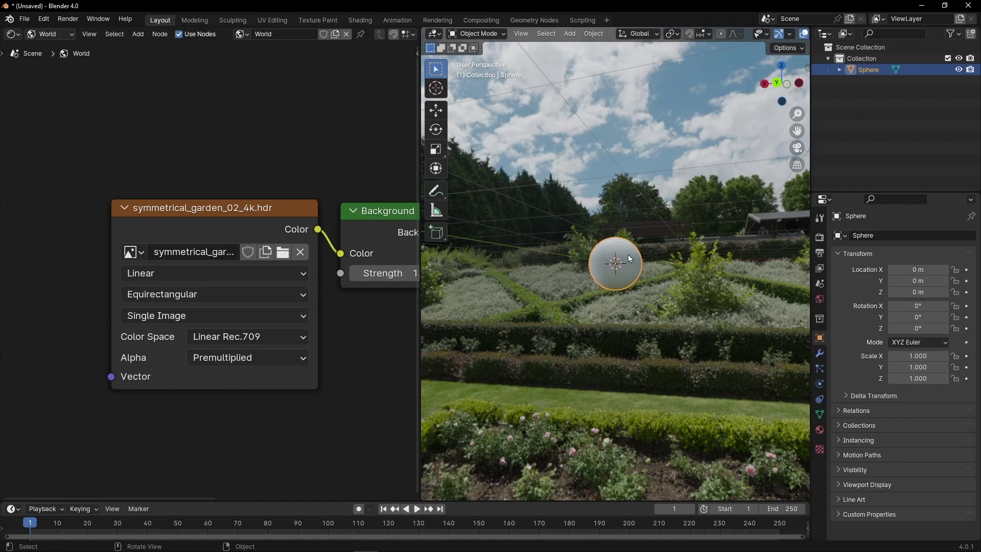
Step: Give the sphere a new material with Metallic 1.000 and Roughness 0.000
scroll(639, 262, up, 5)
click(819, 430)
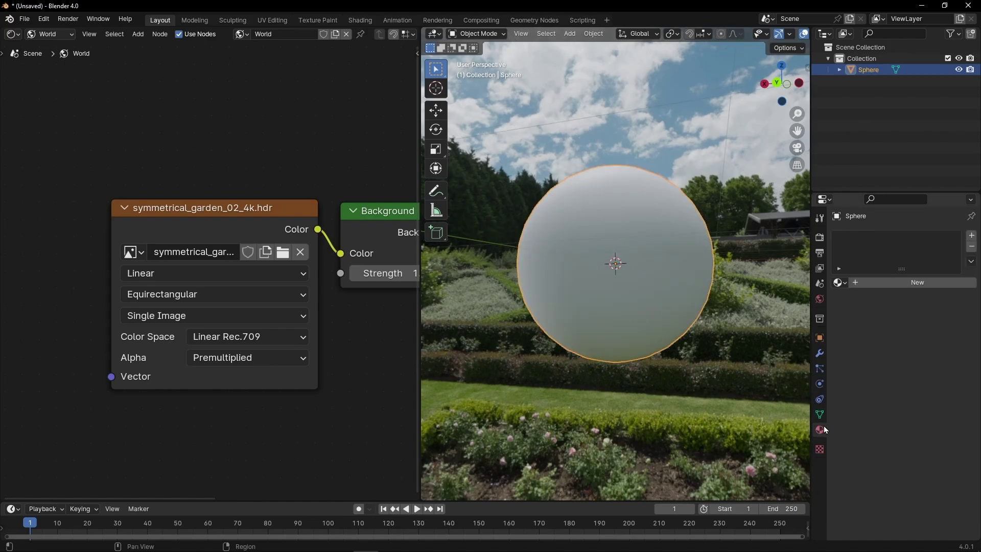
click(926, 284)
mouse_move(913, 385)
mouse_down()
mouse_move(956, 384)
mouse_move(900, 397)
mouse_up()
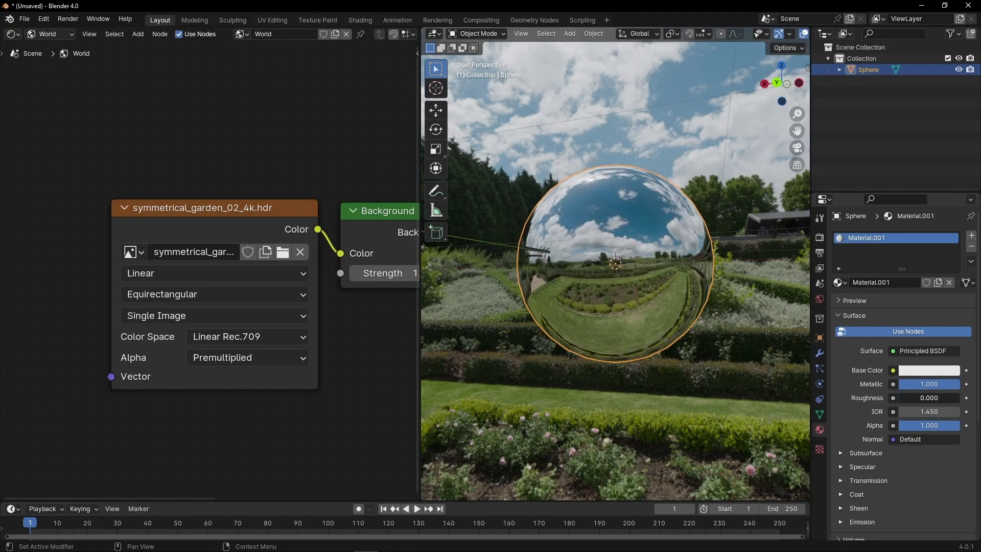
Step: Examine the garden reflections on the mirror sphere from another angle in a maximized viewport, then restore the layout
key(ctrl+space)
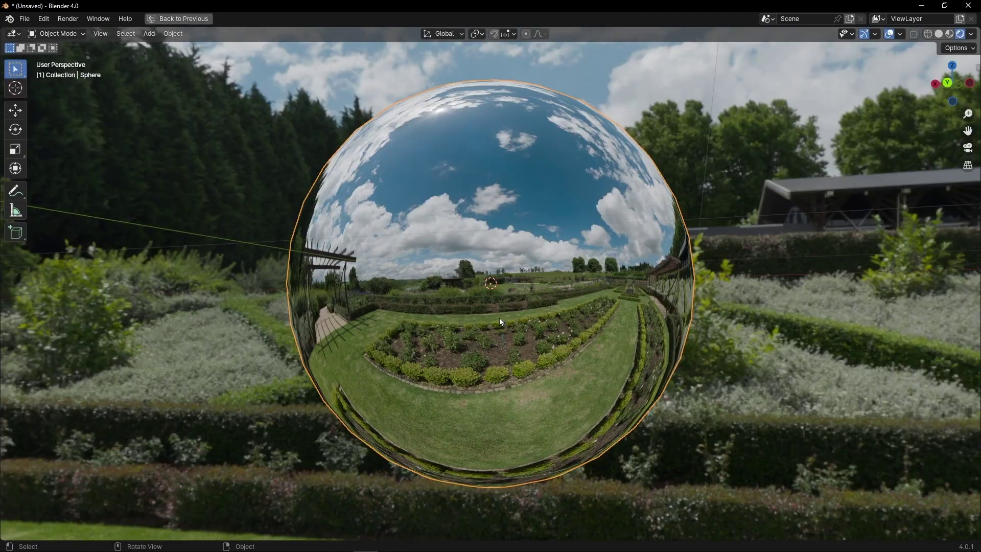
middle_drag(498, 318, 655, 367)
key(ctrl+space)
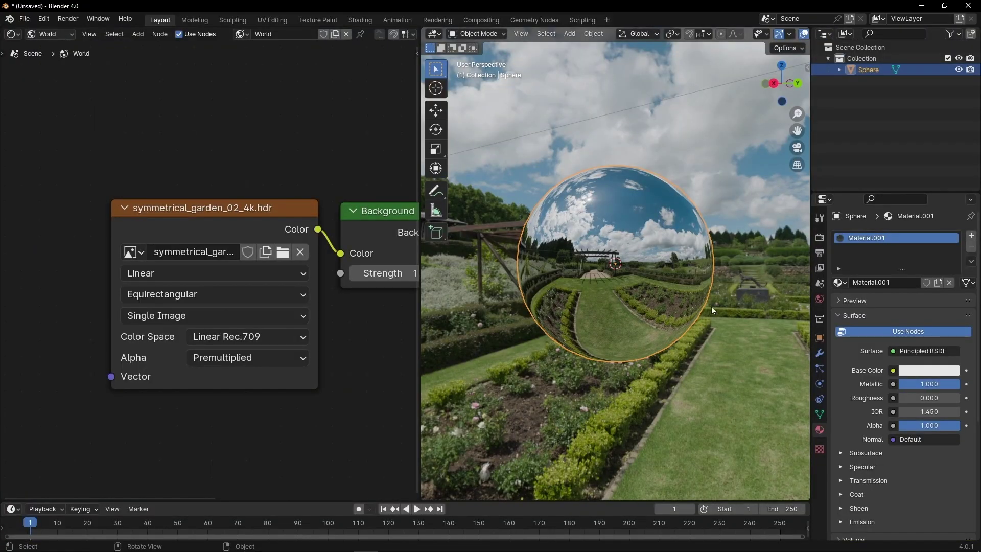
Step: Search the add-ons in the preferences for "wra" to check that Node Wrangler is enabled, then close the preferences
middle_drag(60, 247, 110, 239)
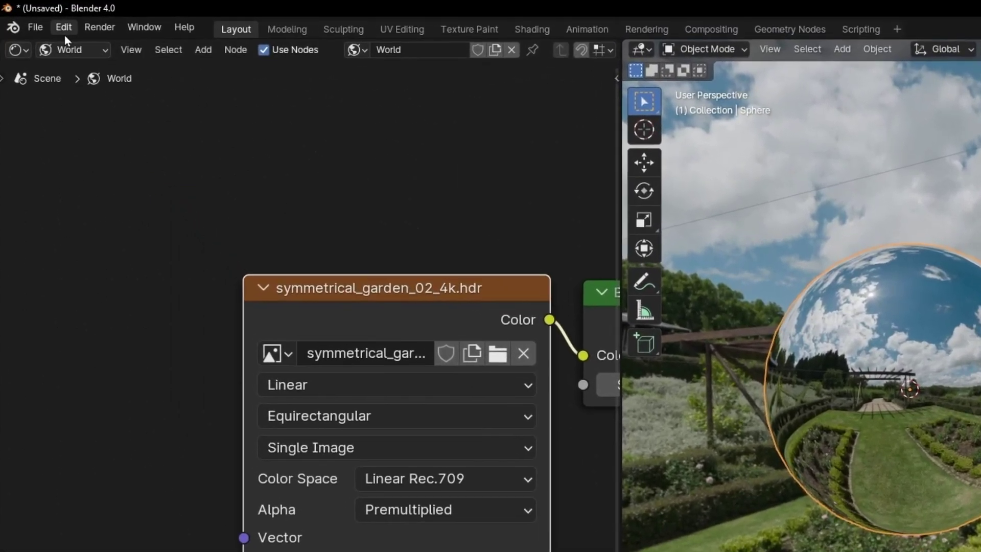
click(64, 32)
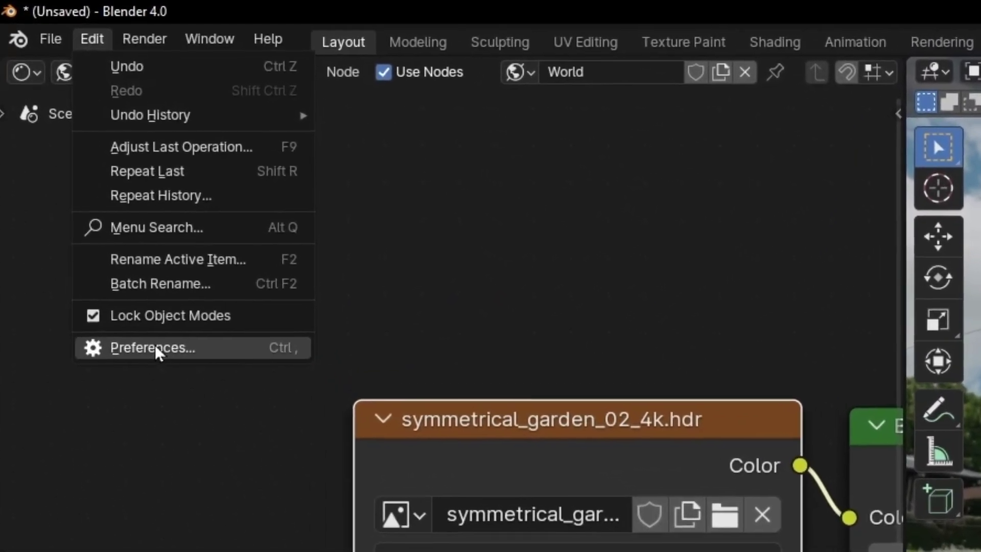
click(106, 238)
click(750, 92)
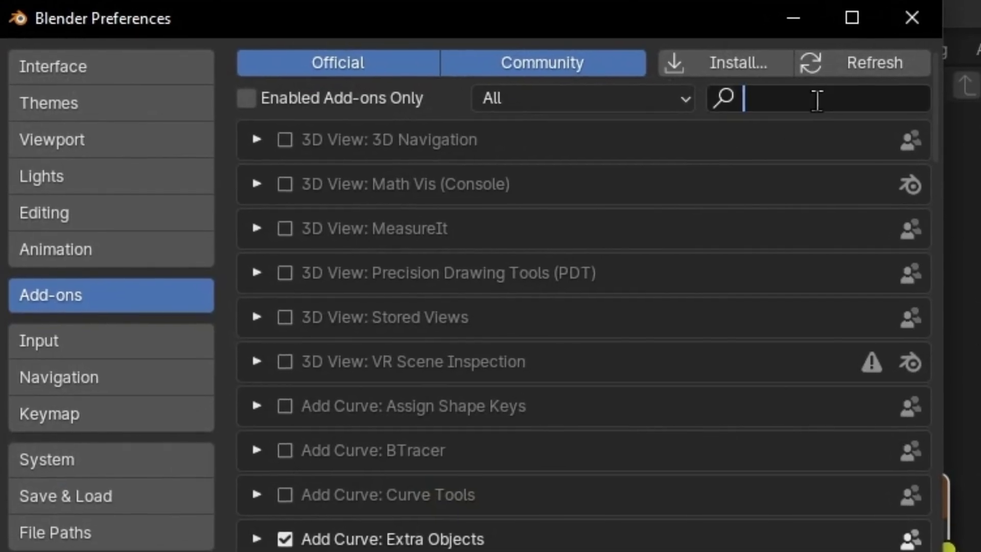
text(wra)
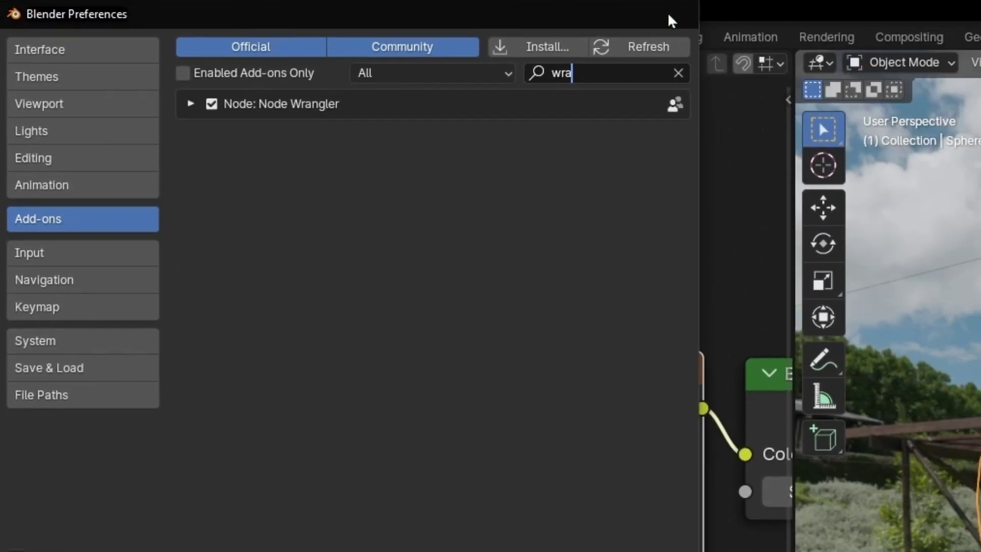
click(915, 18)
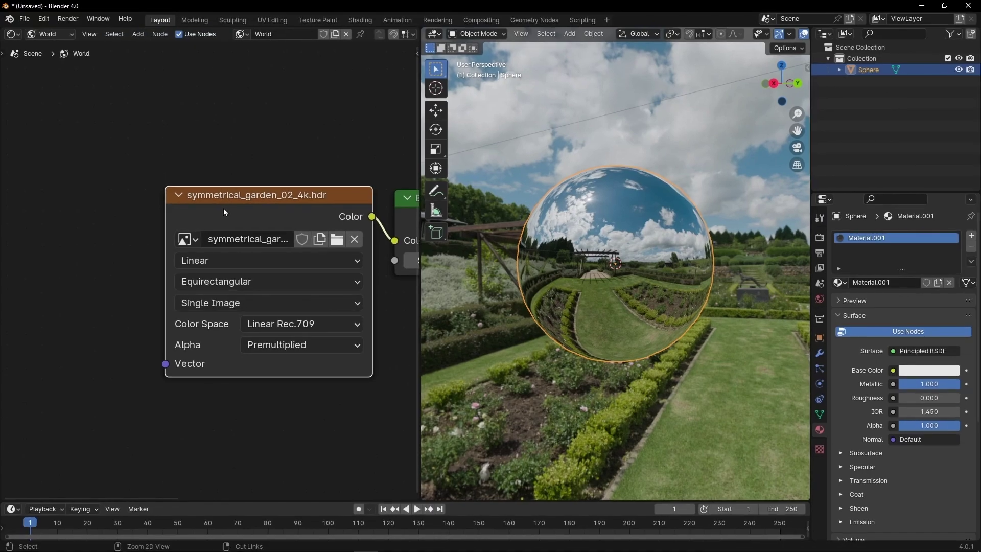
Step: Add Texture Coordinate and Mapping nodes to the Environment Texture with Node Wrangler and set the Mapping Z rotation to -101°
key(ctrl+t)
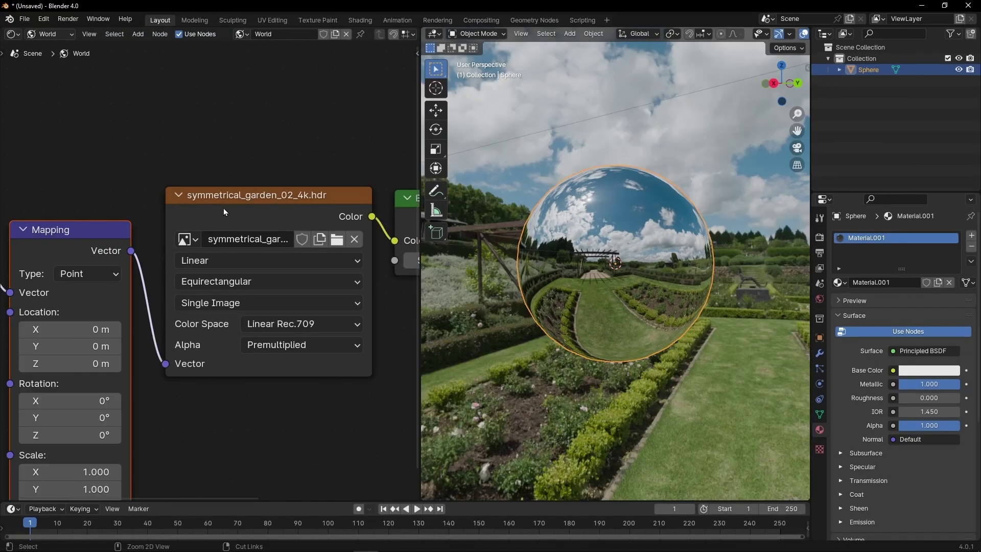
middle_drag(227, 211, 339, 124)
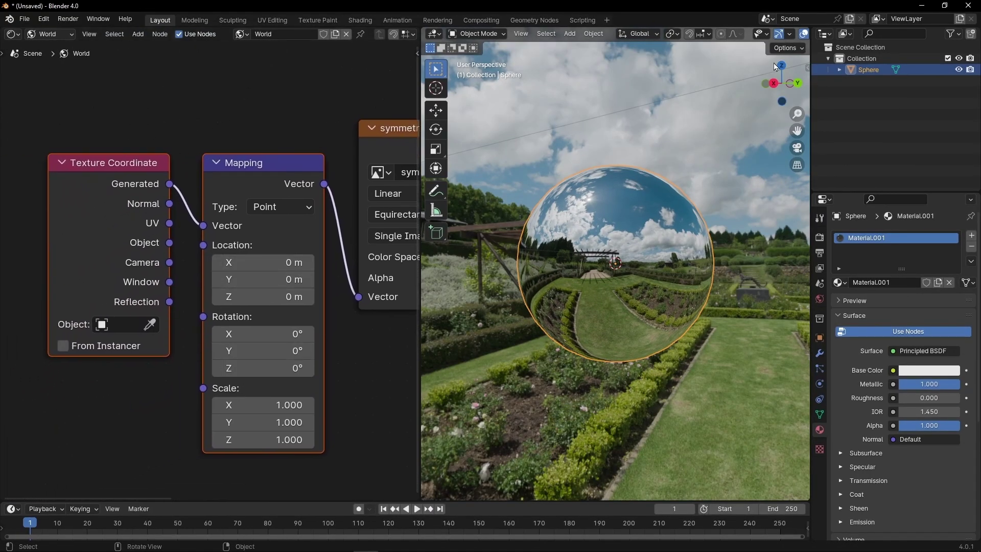
drag(263, 368, 150, 368)
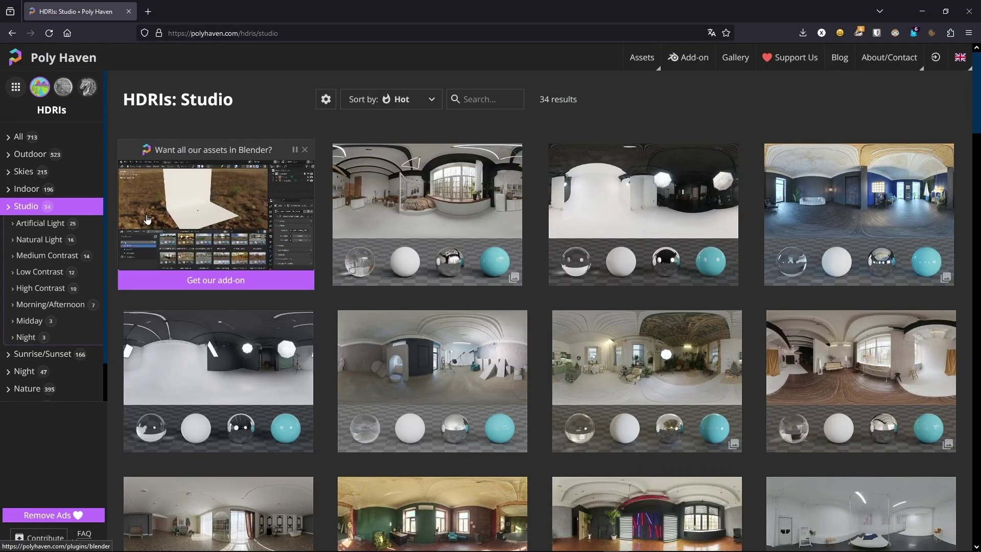
Step: On Poly Haven, open Studio Small 08 from the Studio HDRIs, view its preview renders, and download it as 4K HDR
scroll(546, 277, down, 1)
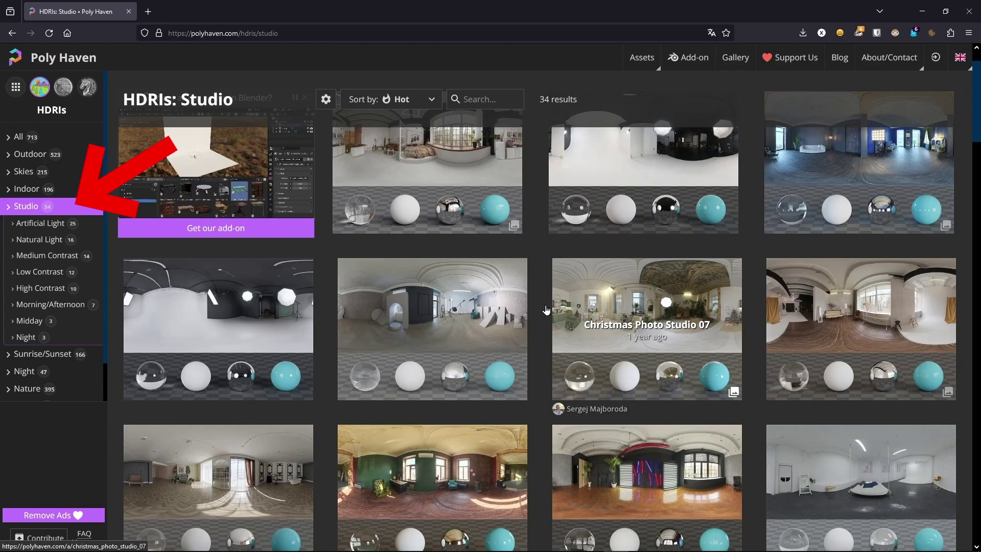
click(219, 317)
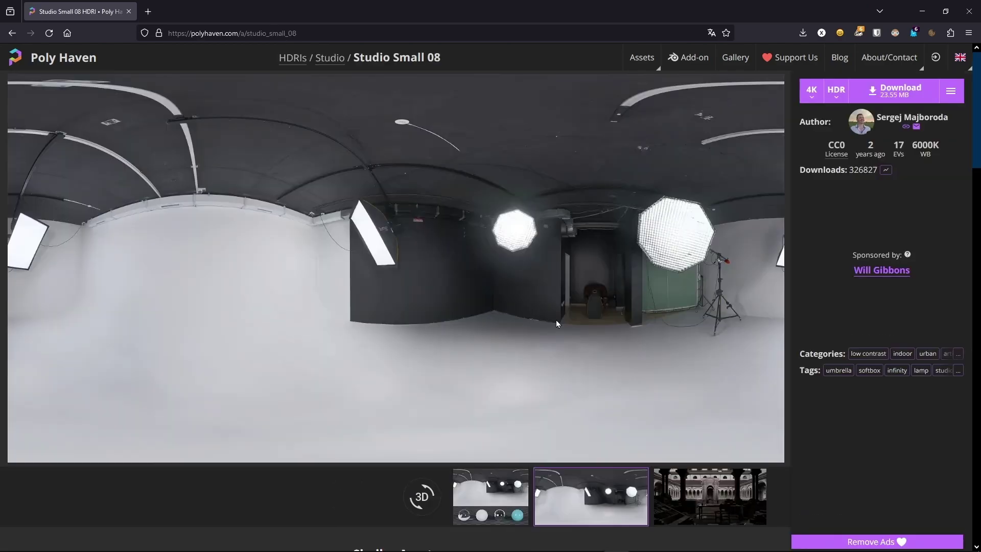
click(476, 501)
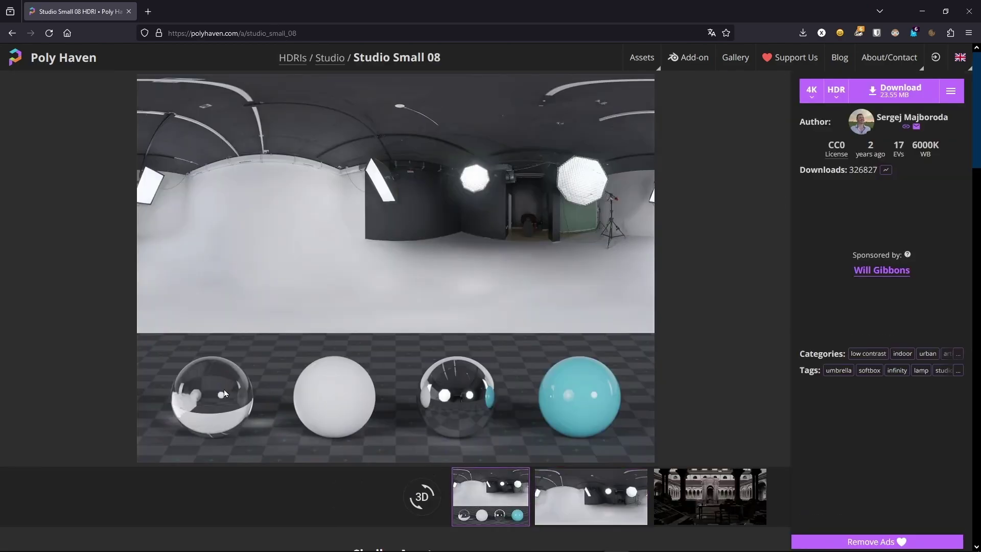
click(892, 95)
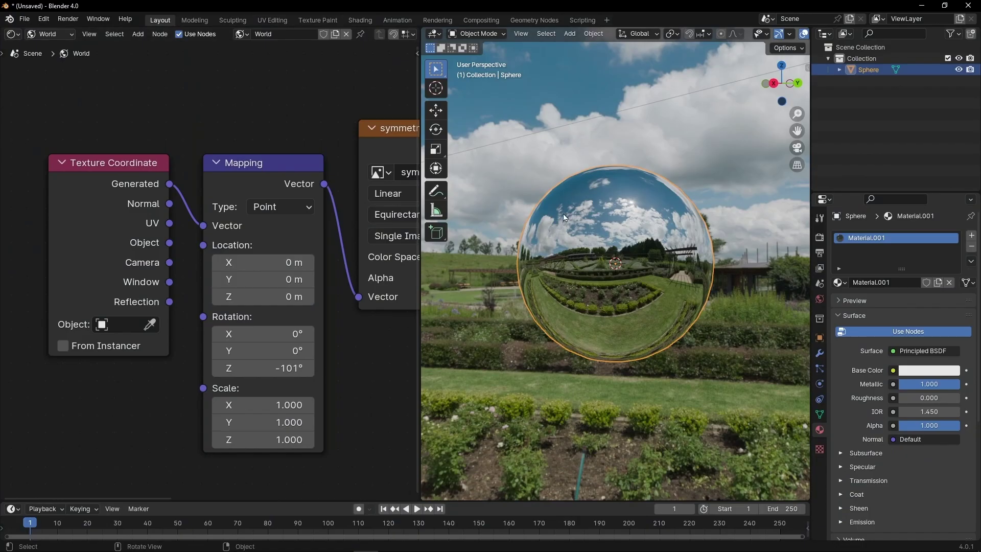
Step: In Blender, replace the Environment Texture image with studio_small_08_4k.hdr
middle_drag(284, 112, 72, 137)
click(317, 197)
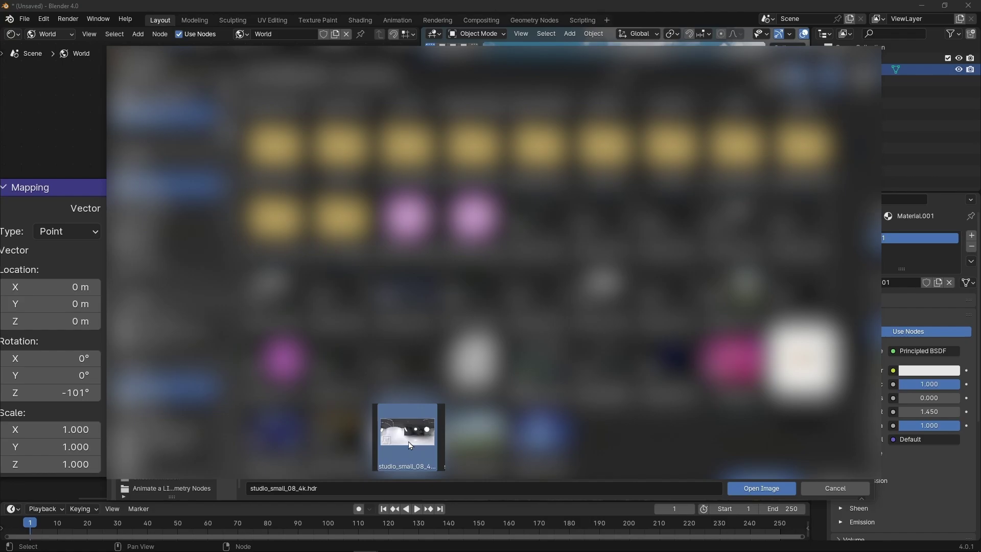
double_click(409, 440)
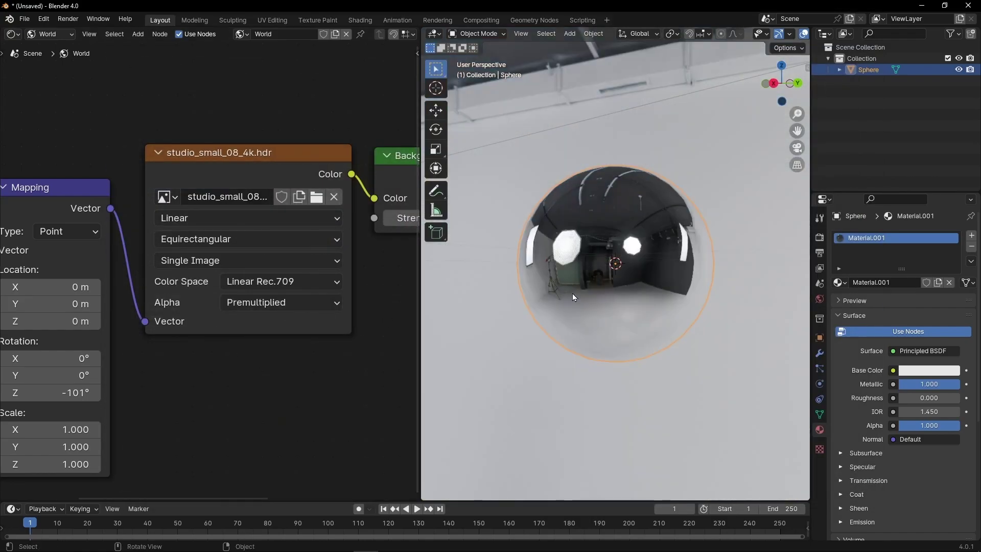
Step: Add a Monkey mesh in the maximized viewport and move it out of the sphere
key(ctrl+space)
scroll(573, 293, down, 5)
middle_drag(573, 293, 229, 90)
click(149, 33)
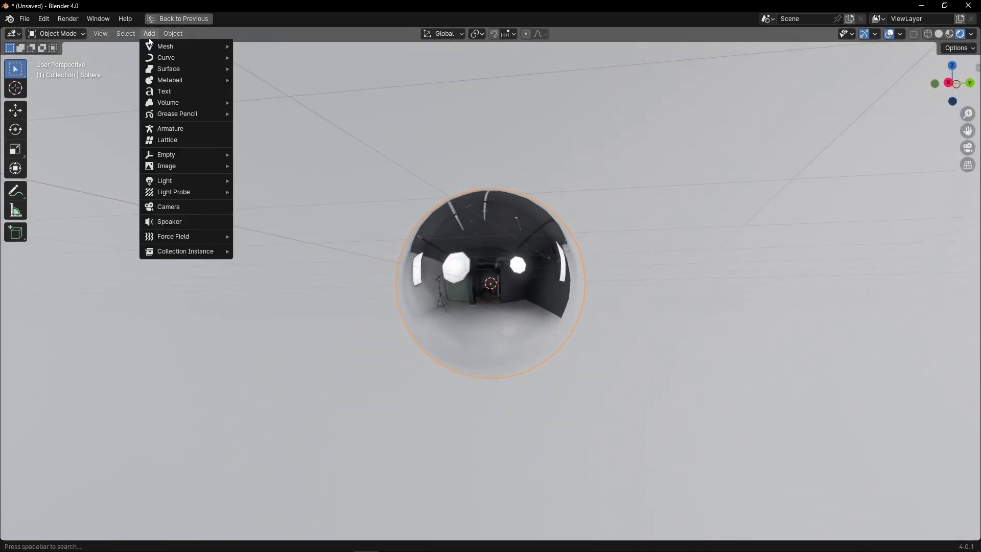
mouse_move(150, 47)
click(262, 151)
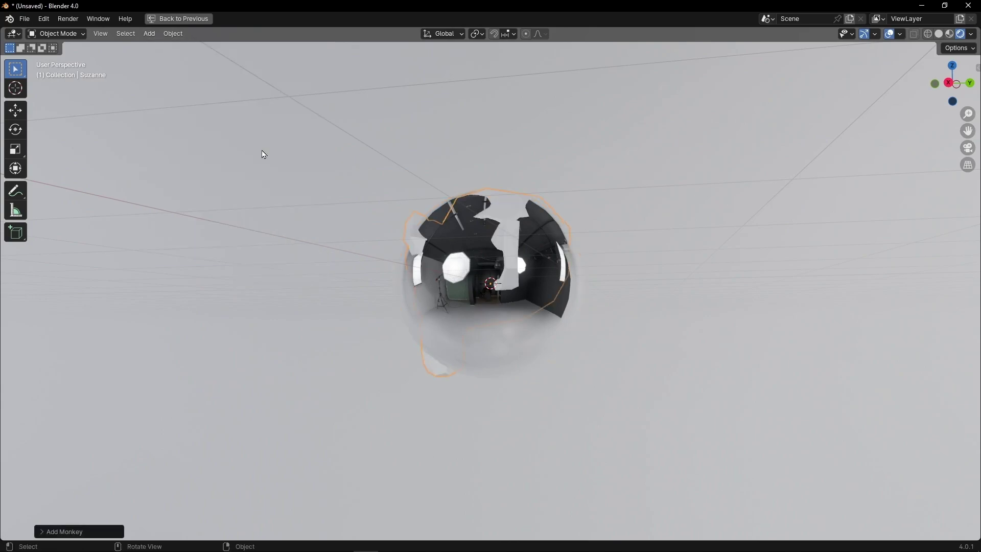
key(g)
click(288, 274)
Step: Delete the sphere and select the monkey
middle_drag(287, 274, 390, 290)
key(Delete)
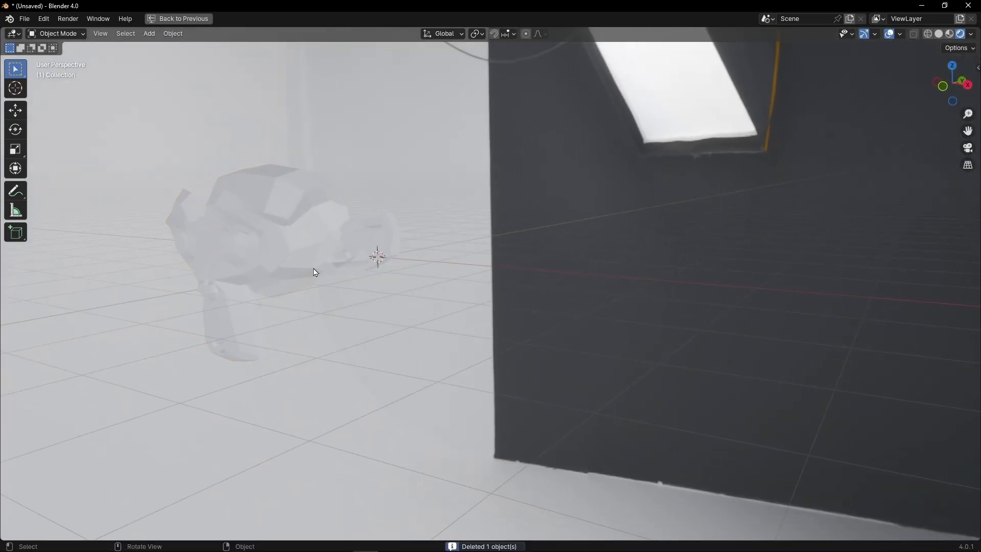
click(314, 274)
Step: Give the monkey a new material with Metallic 1.000 and Roughness 0.000
shift+middle_drag(248, 293, 547, 304)
key(ctrl+space)
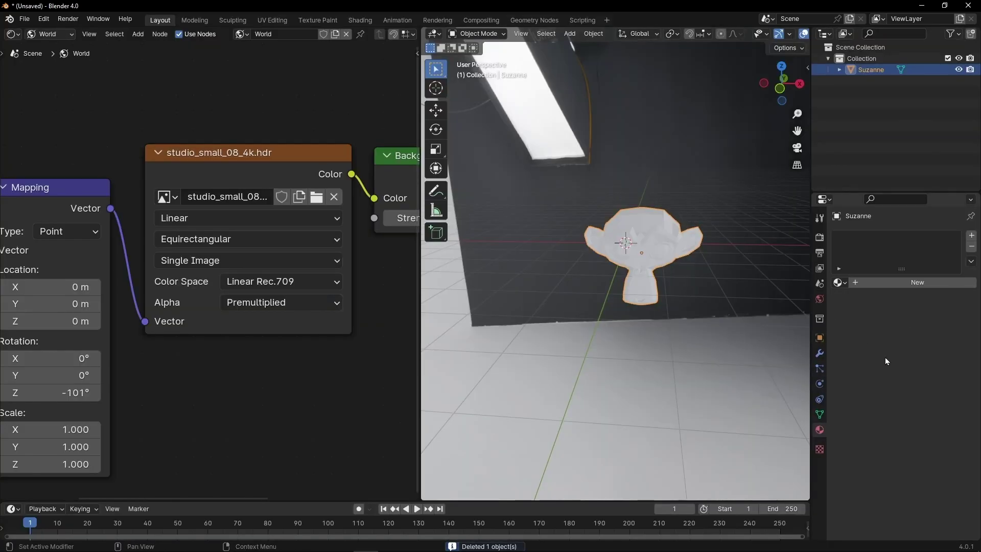
click(916, 283)
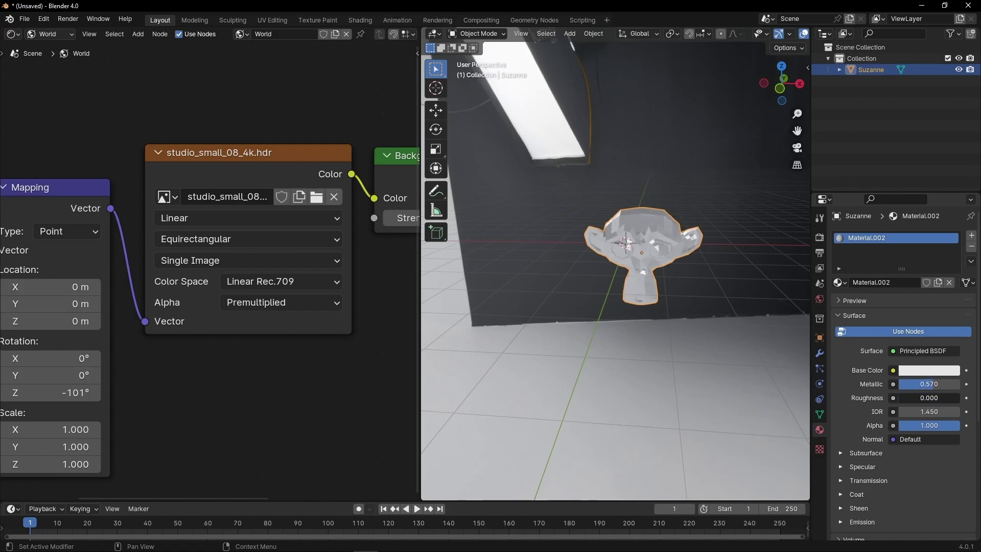
Step: Apply Shade Smooth to the monkey and check its surface from several sides
key(ctrl+space)
middle_drag(629, 263, 852, 256)
right_click(527, 182)
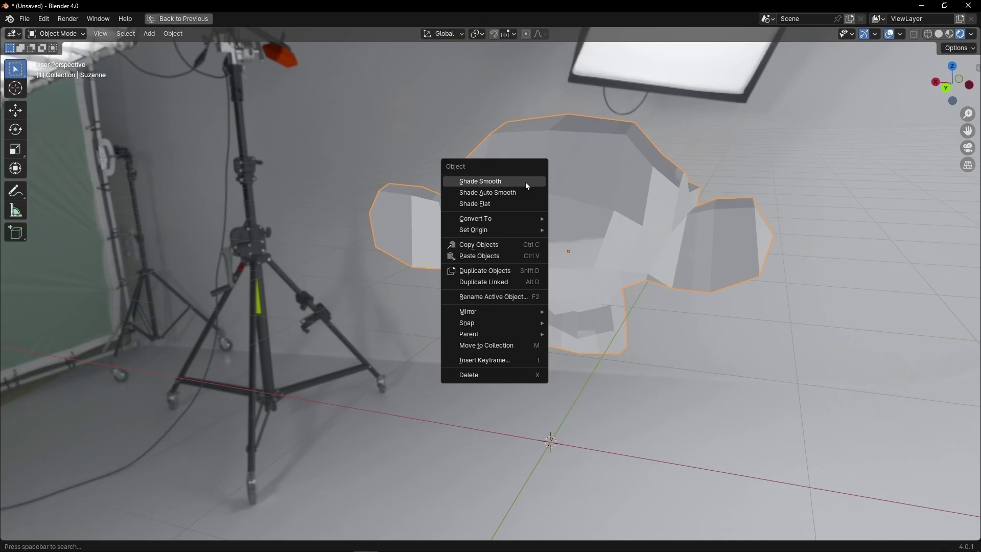
click(525, 182)
middle_drag(513, 186, 715, 190)
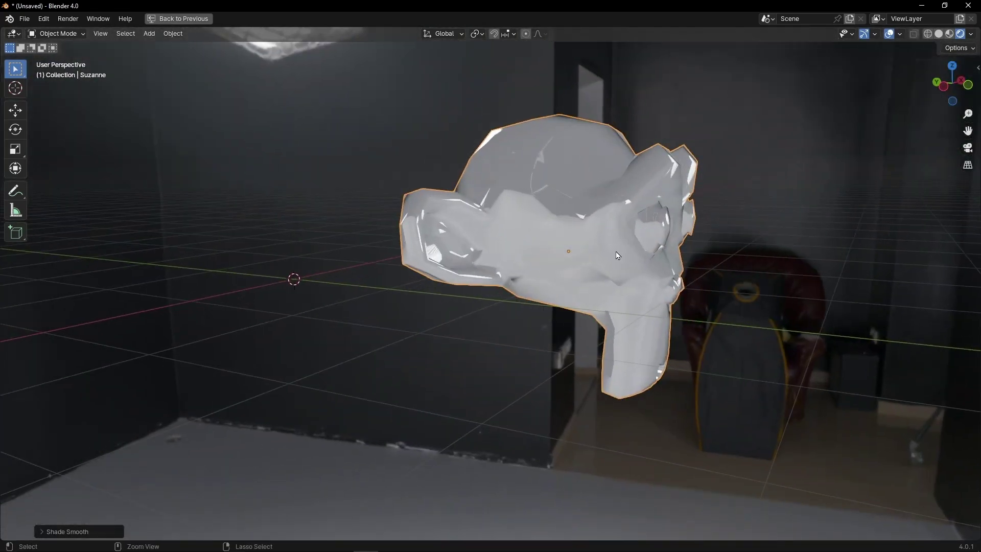
key(ctrl+space)
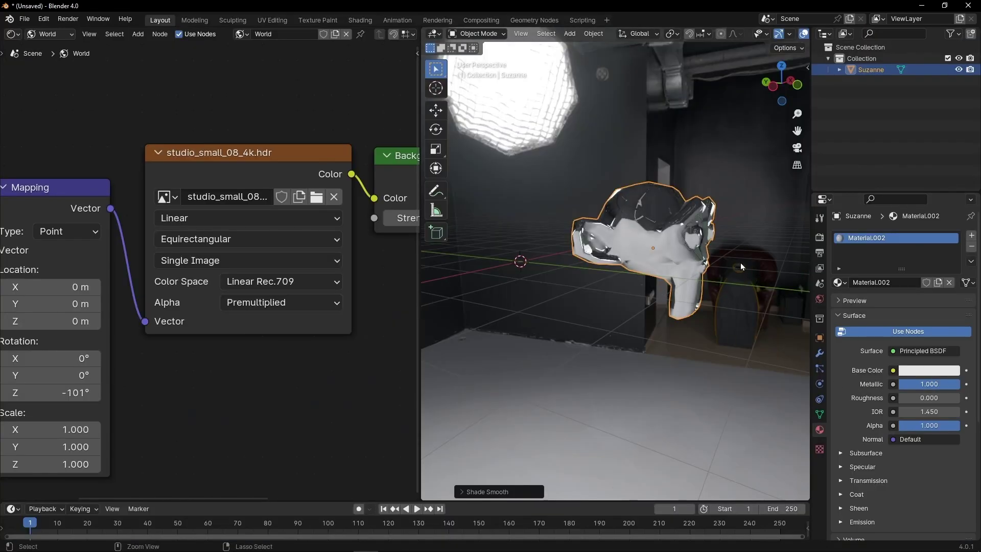
Step: Examine the studio reflections on the metallic monkey from different angles in a maximized viewport, then restore the layout
key(ctrl+space)
middle_drag(740, 262, 546, 315)
key(ctrl+space)
middle_drag(478, 112, 476, 130)
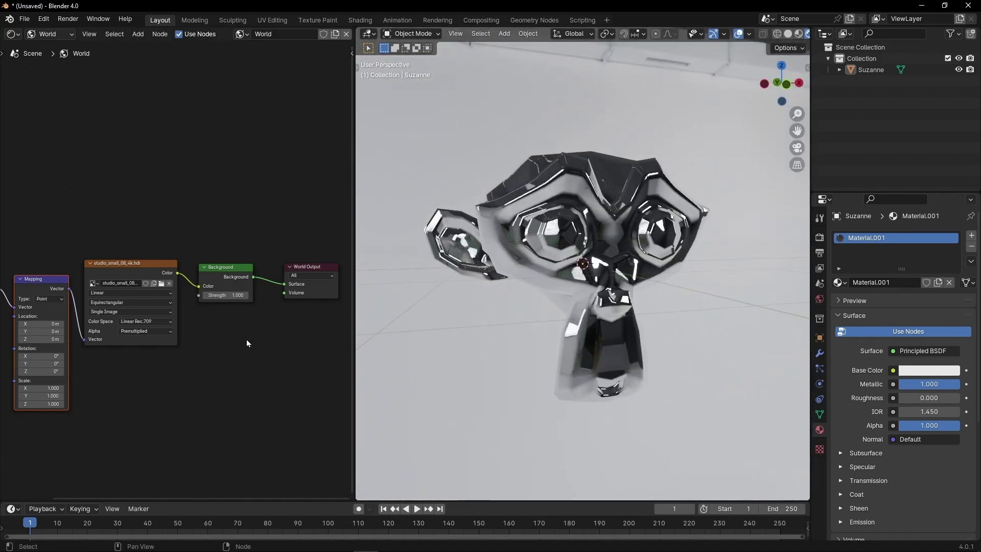
Step: Move the Background, Environment Texture and Mapping nodes away from the World Output to make room between them
scroll(247, 342, left, 3)
drag(262, 185, 17, 394)
key(g)
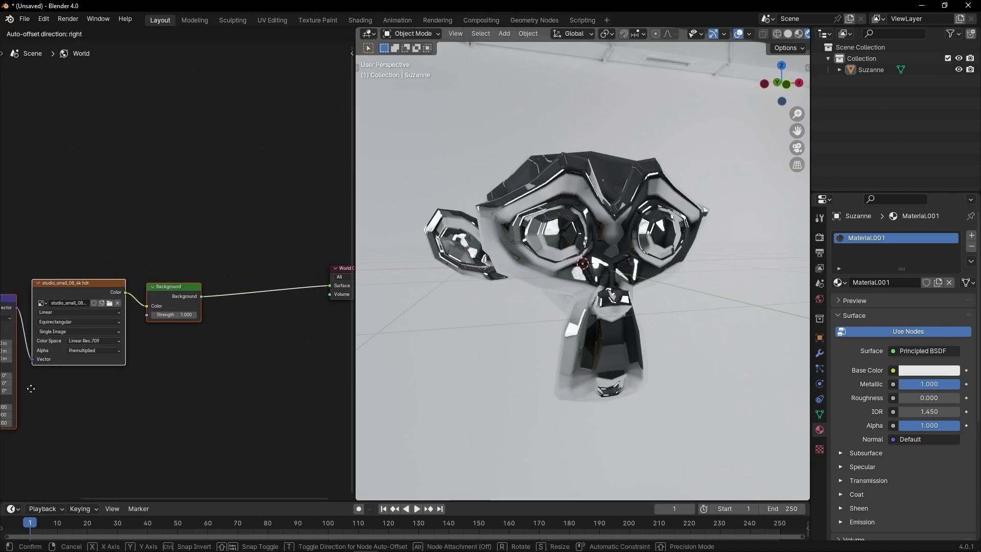
click(61, 370)
Step: Add a Mix Shader fed by the Background node and place it before the World Output
scroll(285, 292, up, 4)
drag(290, 278, 228, 279)
text(m)
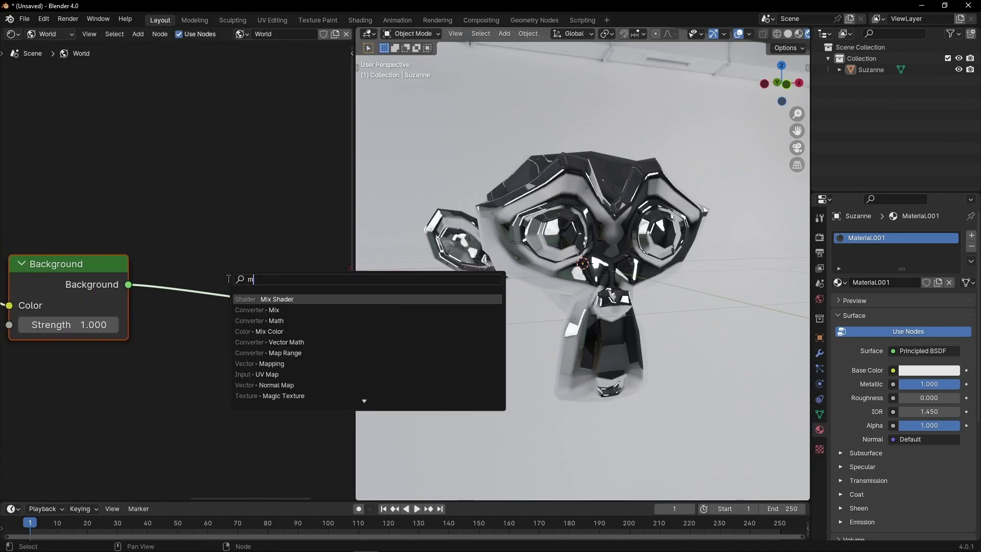
text(ix sh)
key(Return)
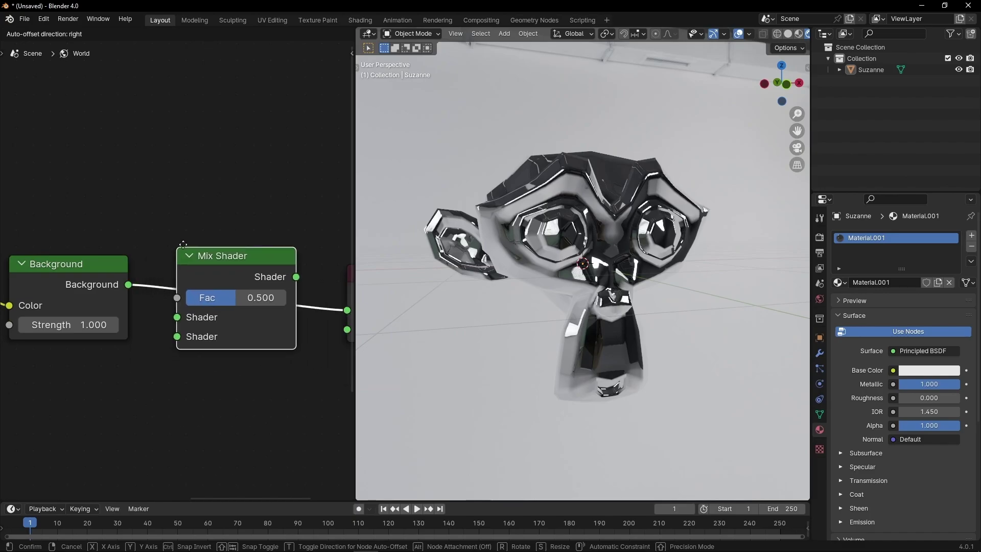
click(198, 238)
Step: Add a second Background node below the first and connect it to the Mix Shader's second Shader input
scroll(214, 221, up, 1)
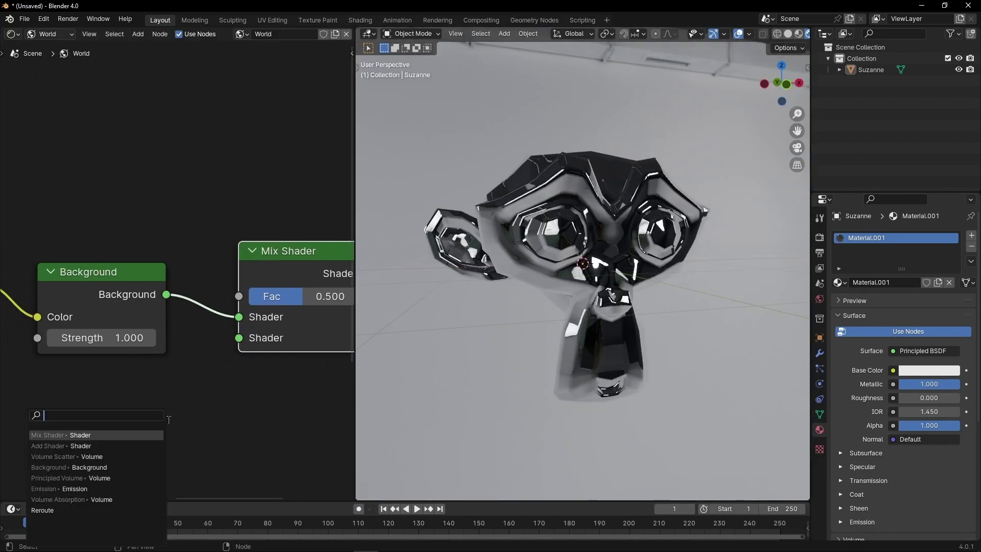
key(shift+d)
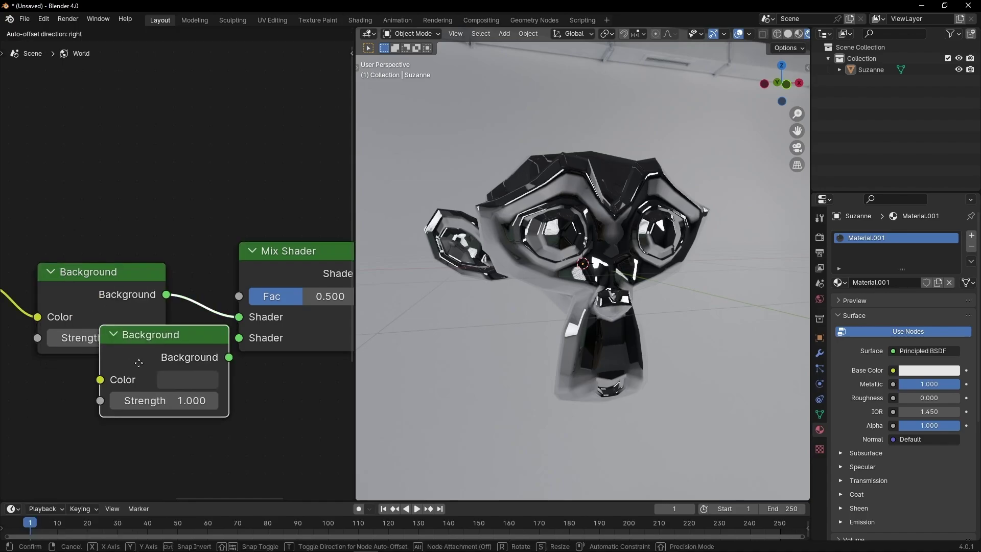
click(107, 407)
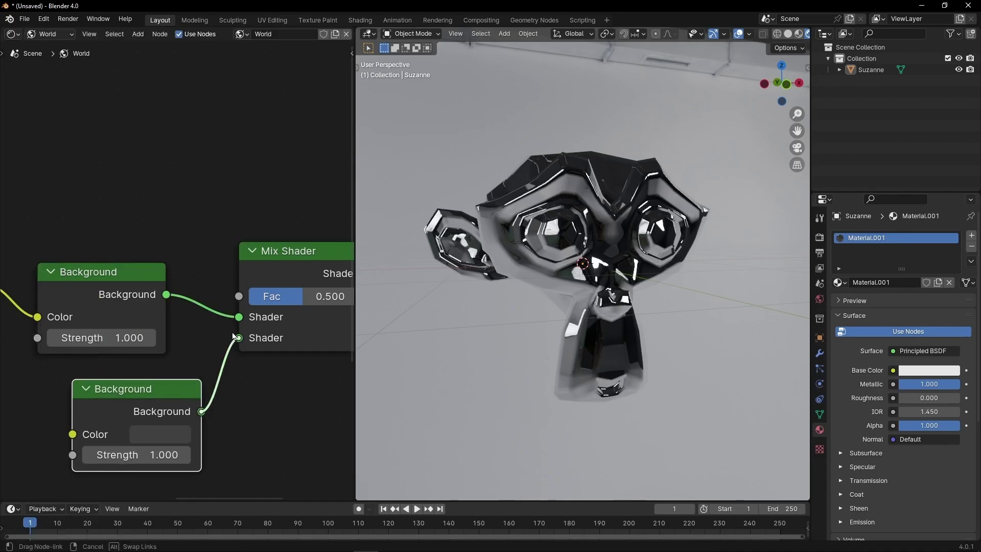
drag(234, 337, 238, 338)
Step: Set the Mix Shader Fac to 1.000 and the second Background node's color to black
middle_drag(316, 366, 263, 367)
drag(258, 299, 306, 296)
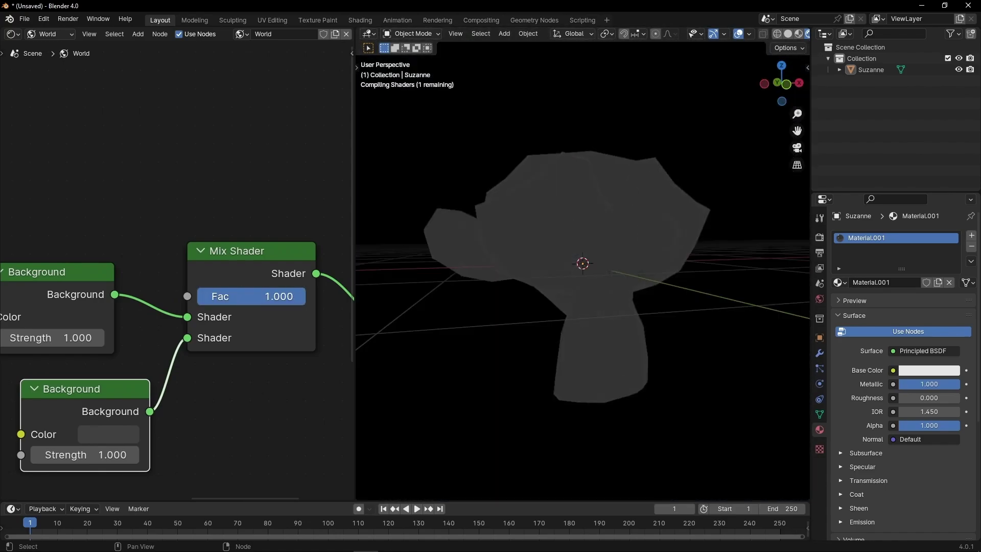
click(93, 439)
drag(233, 225, 174, 295)
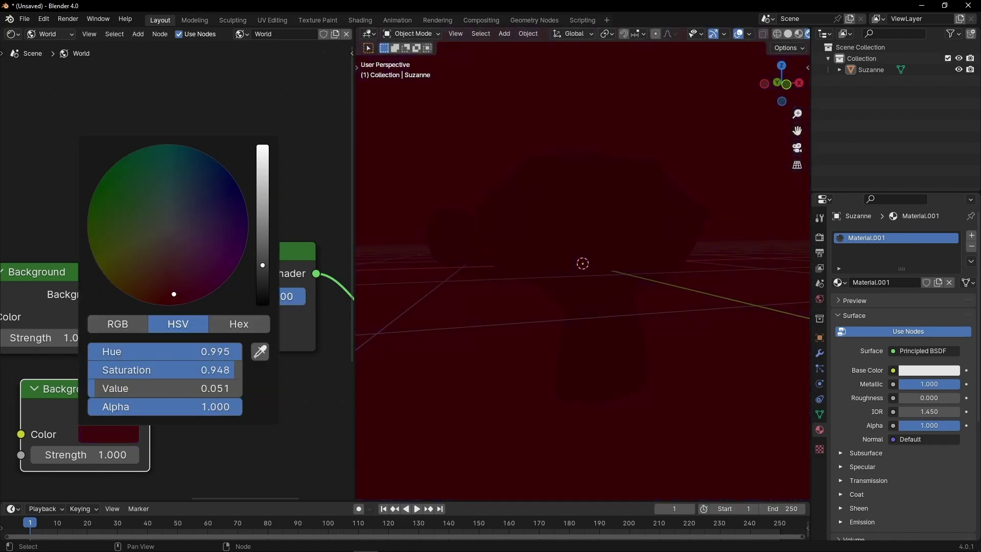
drag(262, 267, 262, 299)
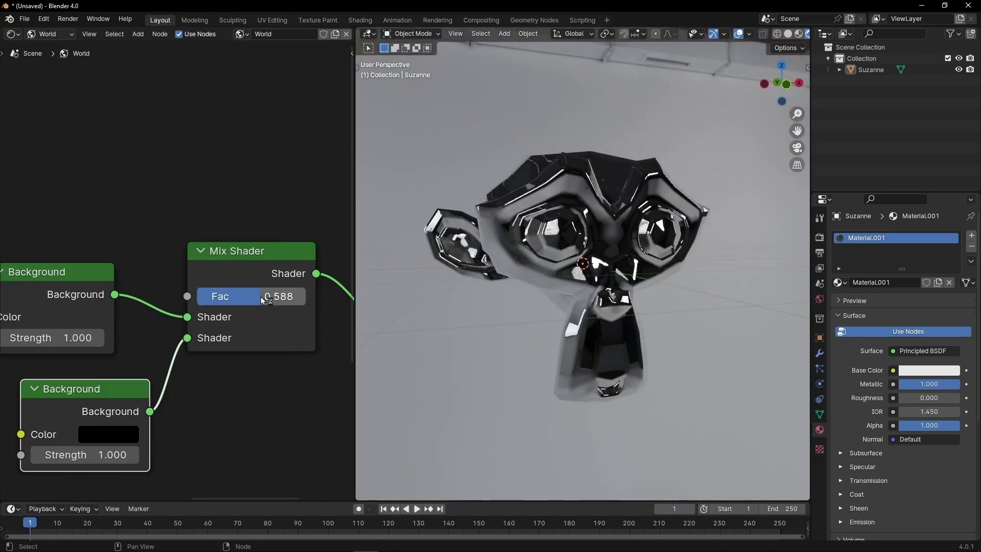
Step: Connect a Light Path node's Is Camera Ray output to the Mix Shader Fac and move the node up
middle_drag(118, 169, 173, 184)
drag(243, 311, 166, 151)
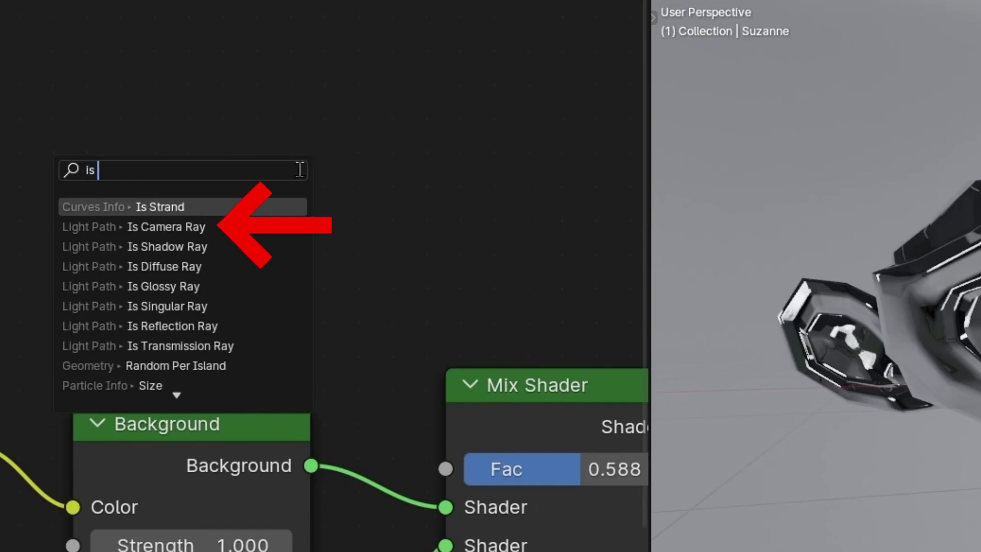
text(is)
click(169, 226)
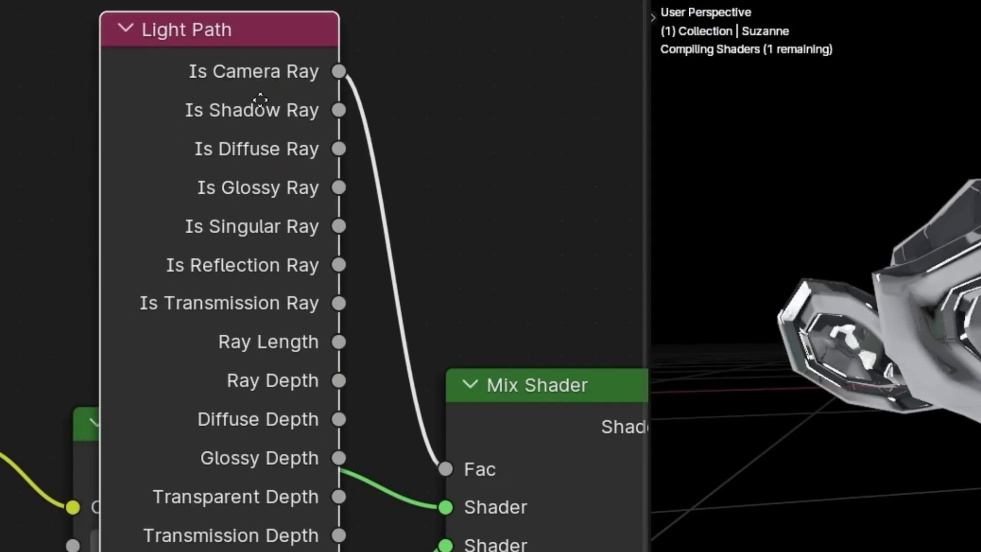
click(226, 38)
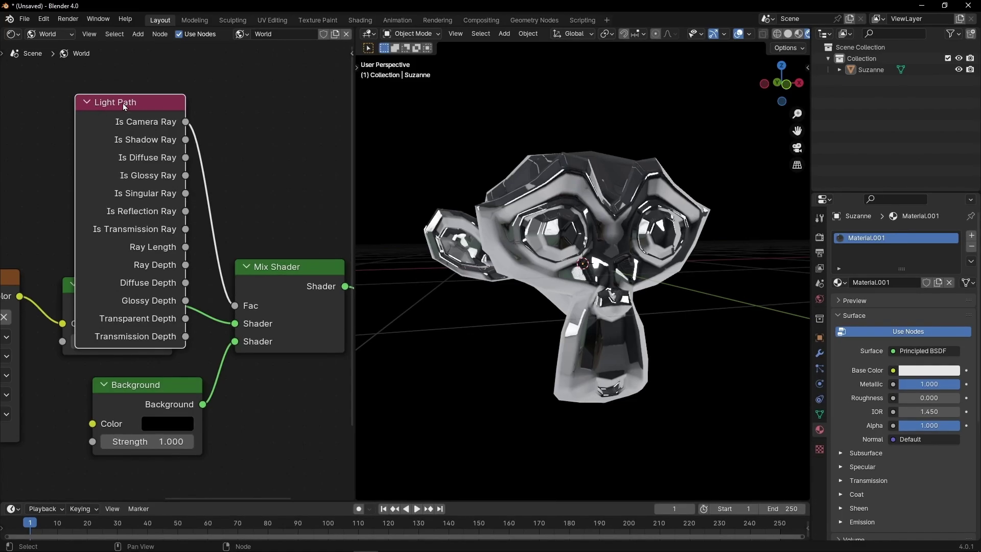
drag(125, 106, 114, 68)
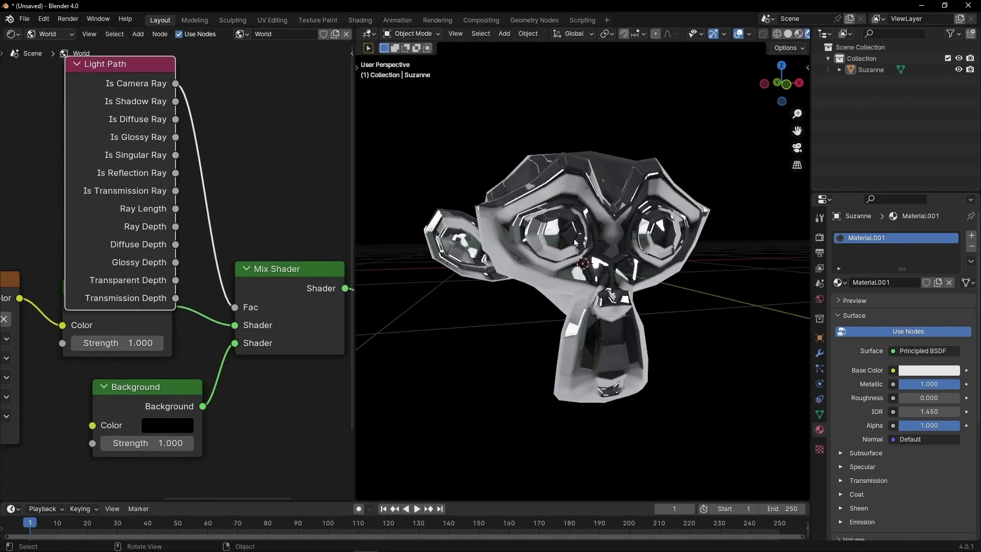
Step: View the monkey from another angle and change the second Background node's color to a muted reddish brown
middle_drag(541, 133, 621, 249)
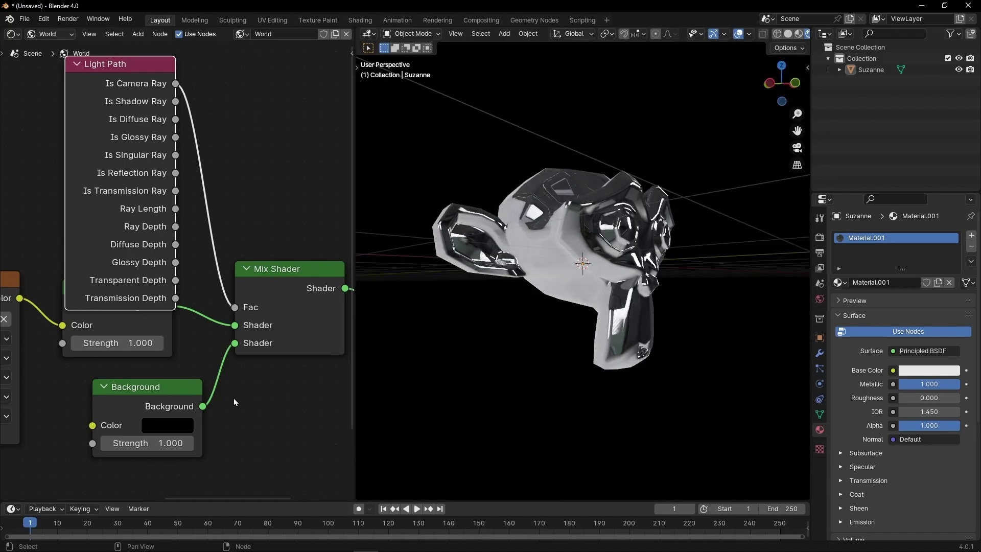
click(184, 425)
drag(300, 260, 300, 243)
mouse_move(218, 247)
mouse_down()
mouse_move(205, 220)
mouse_move(255, 227)
mouse_move(224, 274)
mouse_move(194, 225)
mouse_move(252, 248)
mouse_move(223, 255)
mouse_up()
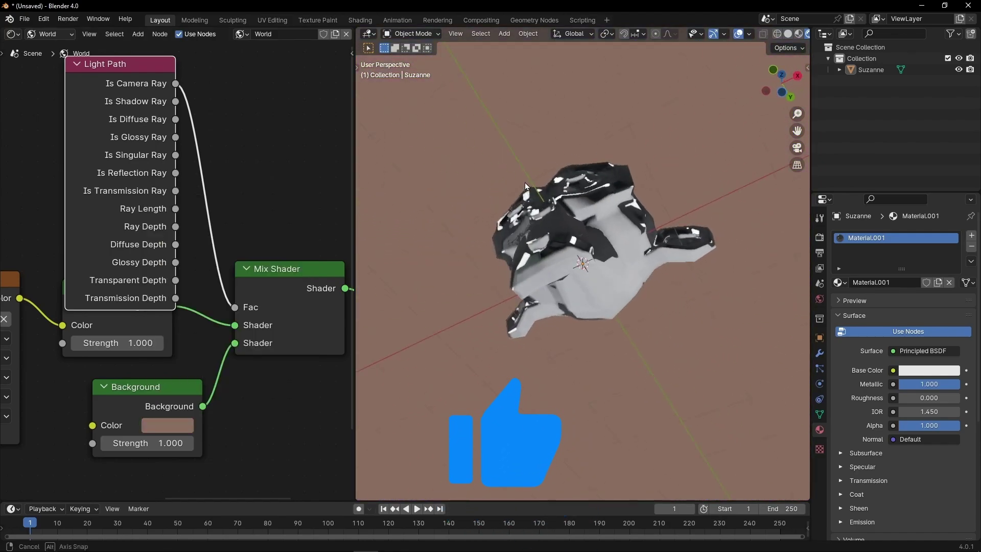